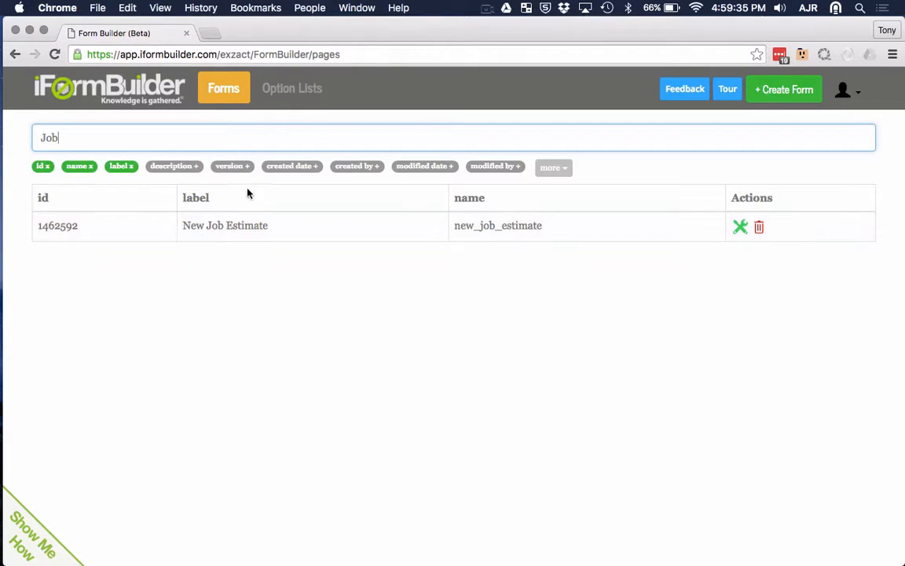
Add the created date and version columns to the forms list and check which additional columns are available
{"action": "left_click", "coordinate": [285, 168]}
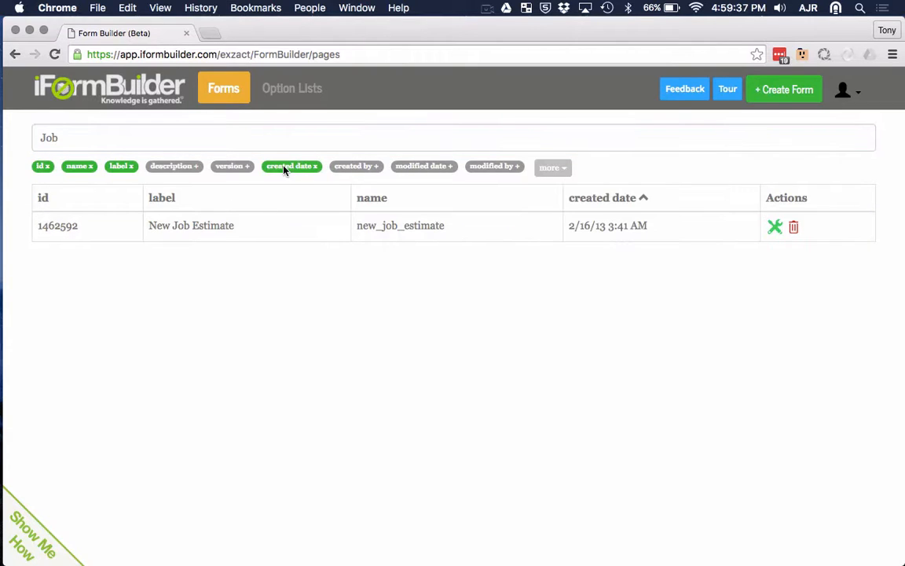
{"action": "left_click", "coordinate": [230, 167]}
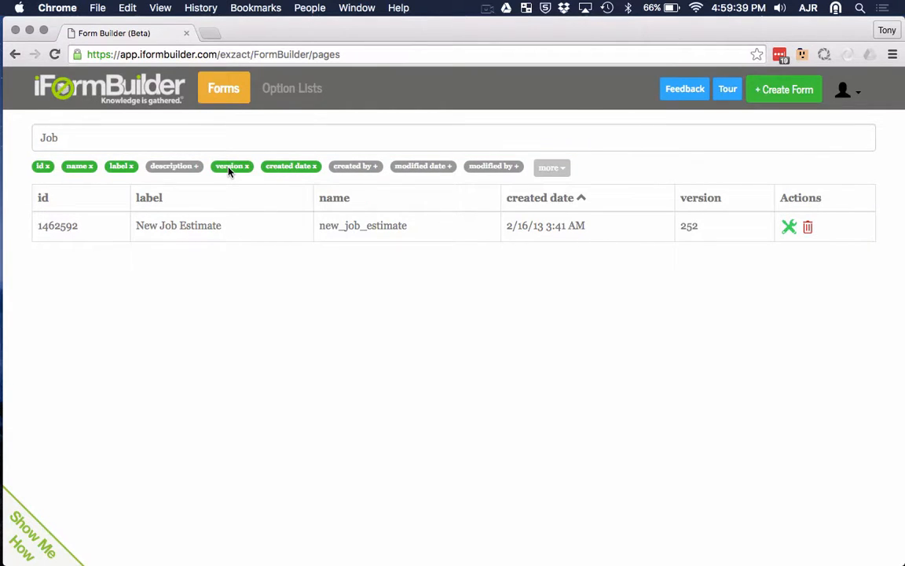
{"action": "left_click", "coordinate": [559, 170]}
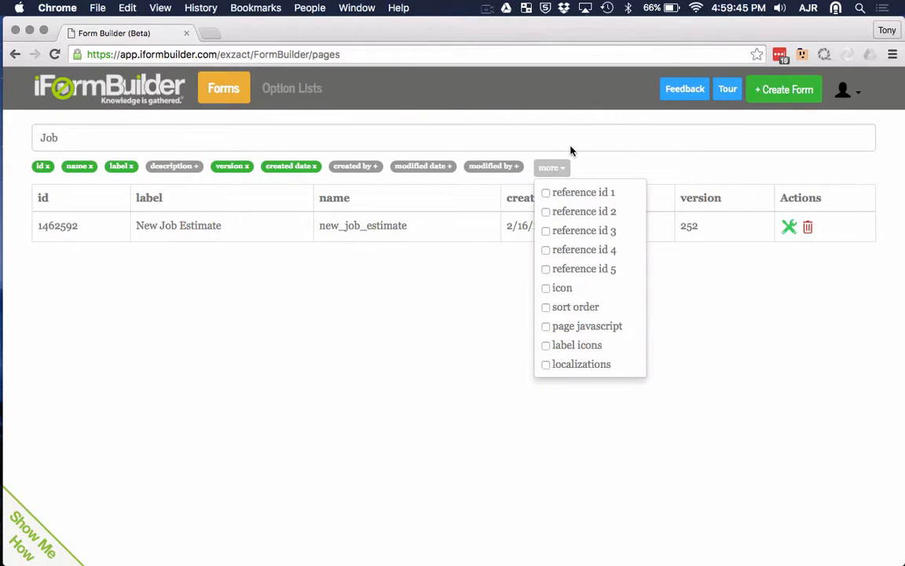
{"action": "left_click", "coordinate": [564, 170]}
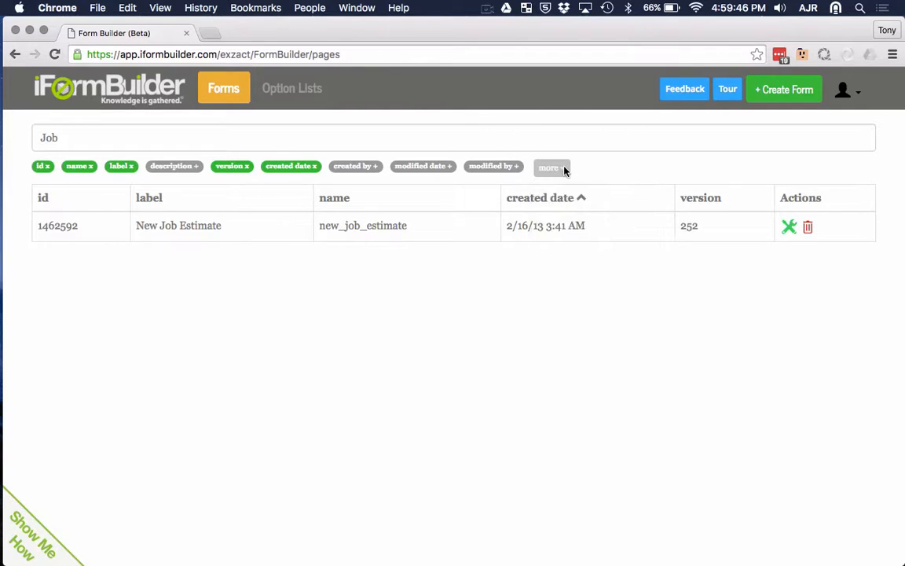
Open the New Job Estimate form for editing and zoom the page out four levels
{"action": "left_click", "coordinate": [217, 227]}
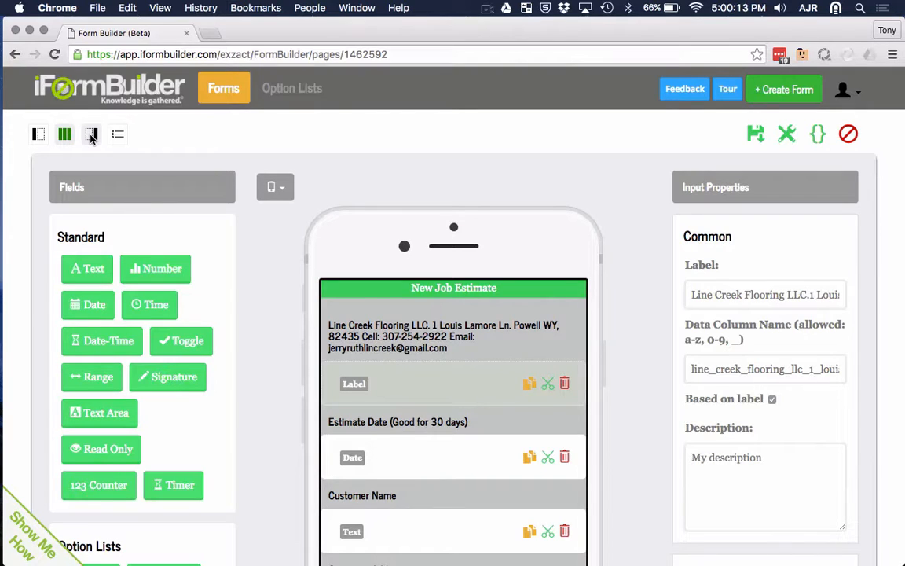
{"action": "key", "text": "super+minus"}
{"action": "key", "text": "super+minus"}
{"action": "key", "text": "super+minus"}
{"action": "key", "text": "super+minus"}
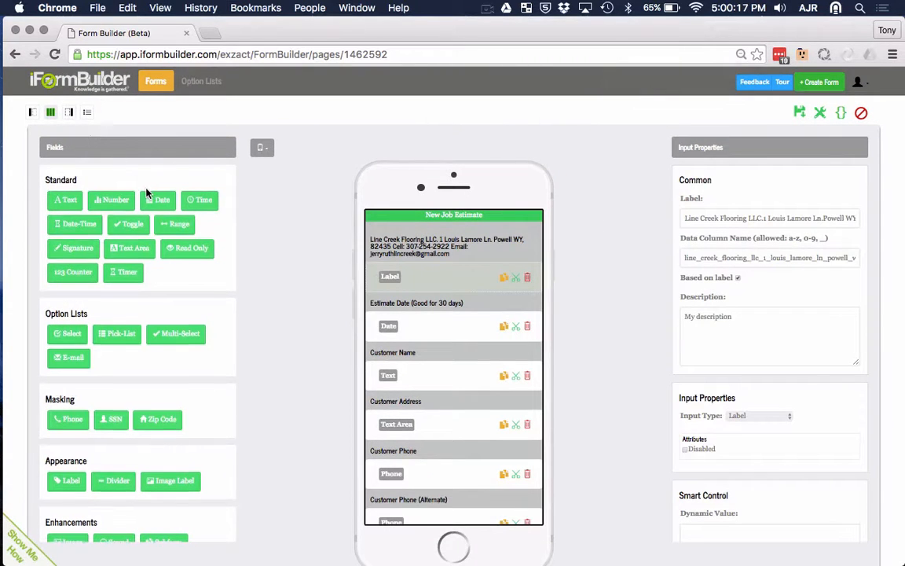
Review the available field types and the selected label element's input properties, including the Smart Control settings
{"action": "scroll", "coordinate": [146, 193], "scroll_direction": "down", "scroll_amount": 2}
{"action": "scroll", "coordinate": [146, 192], "scroll_direction": "up", "scroll_amount": 2}
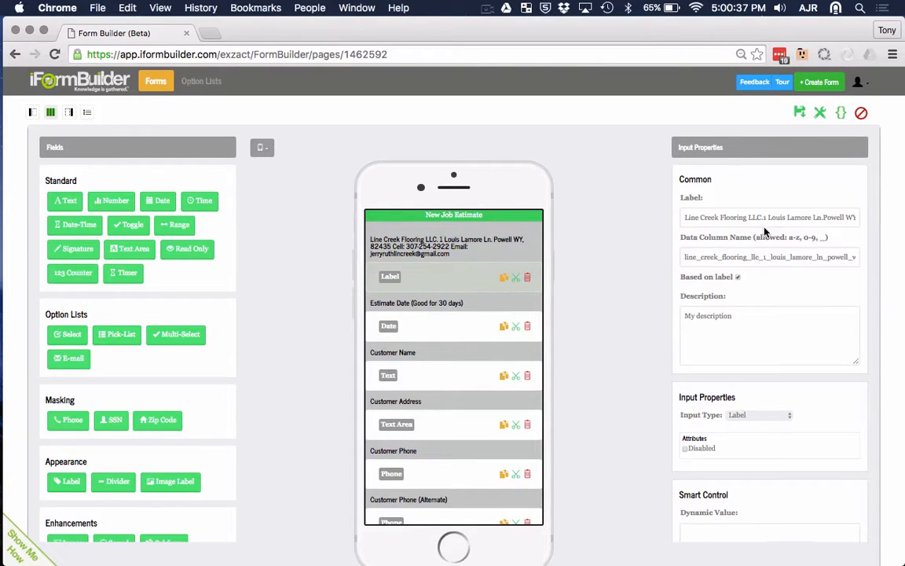
{"action": "scroll", "coordinate": [765, 231], "scroll_direction": "down", "scroll_amount": 2}
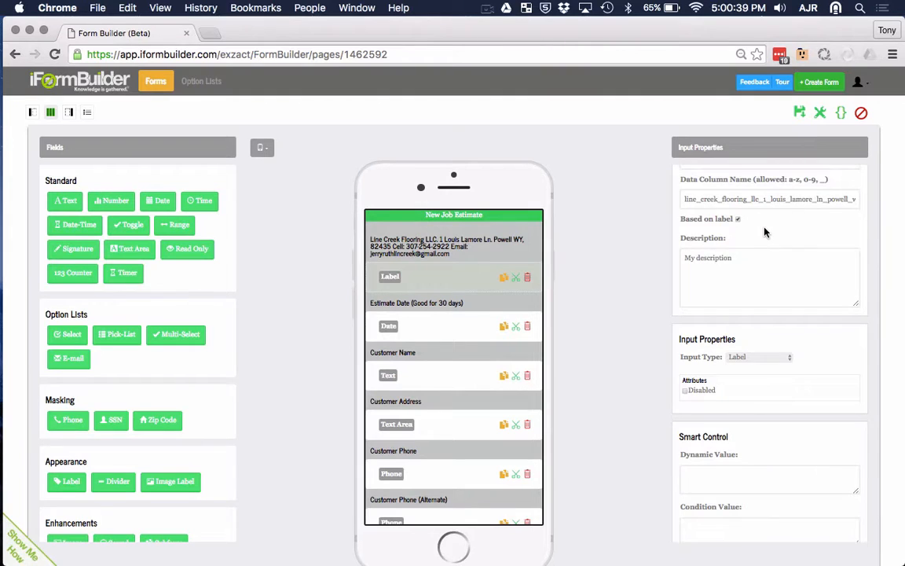
{"action": "scroll", "coordinate": [764, 231], "scroll_direction": "down", "scroll_amount": 4}
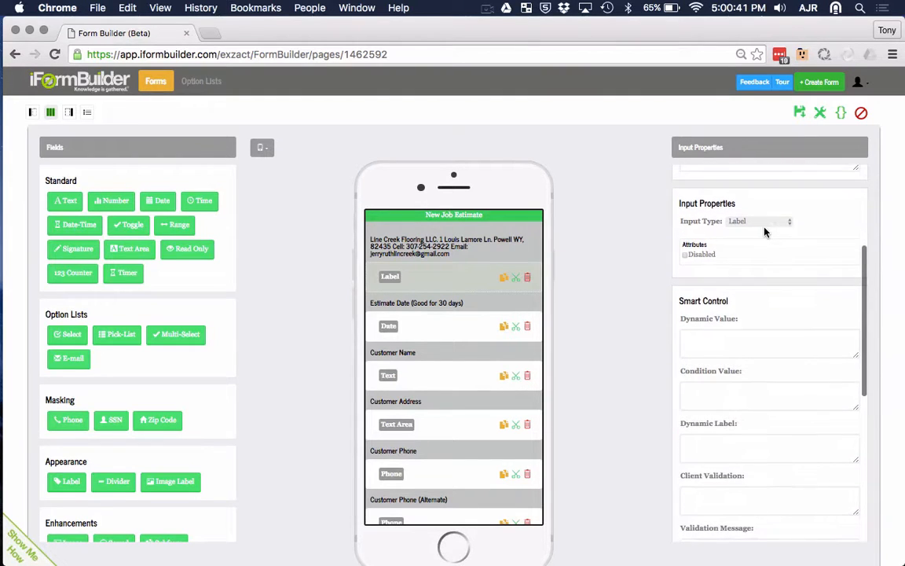
{"action": "scroll", "coordinate": [764, 230], "scroll_direction": "down", "scroll_amount": 2}
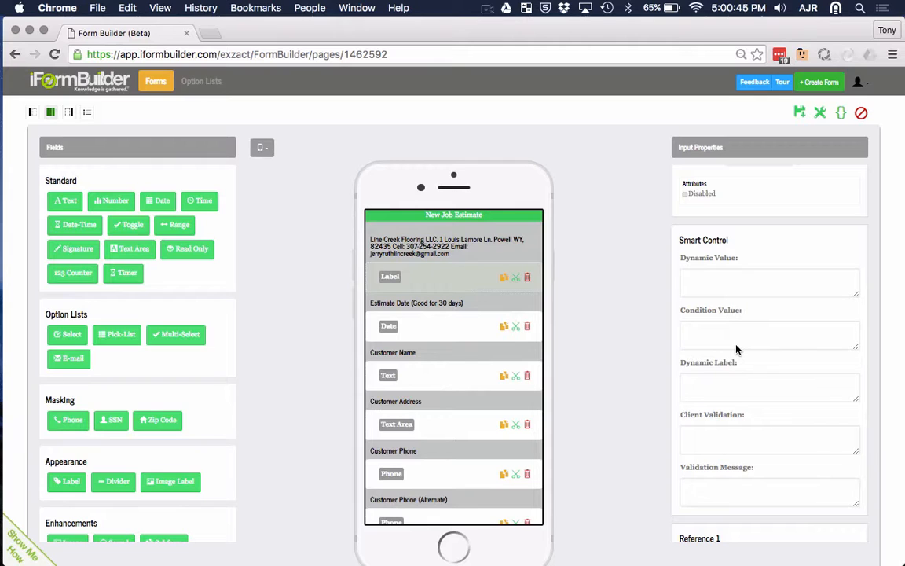
Preview the form as iPhone6, iPad and Nexus5, and set the preview device to HTC-one
{"action": "left_click", "coordinate": [264, 148]}
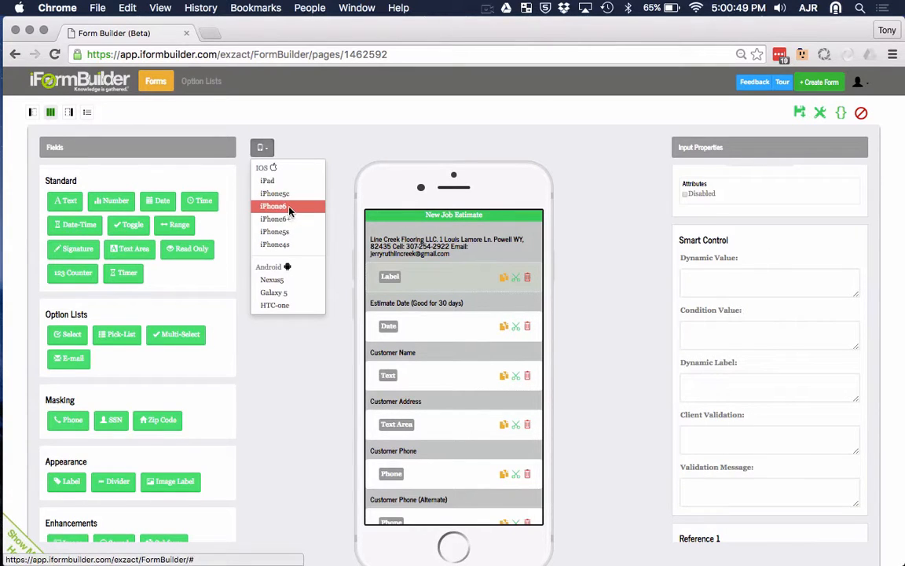
{"action": "left_click", "coordinate": [288, 209]}
{"action": "left_click", "coordinate": [268, 154]}
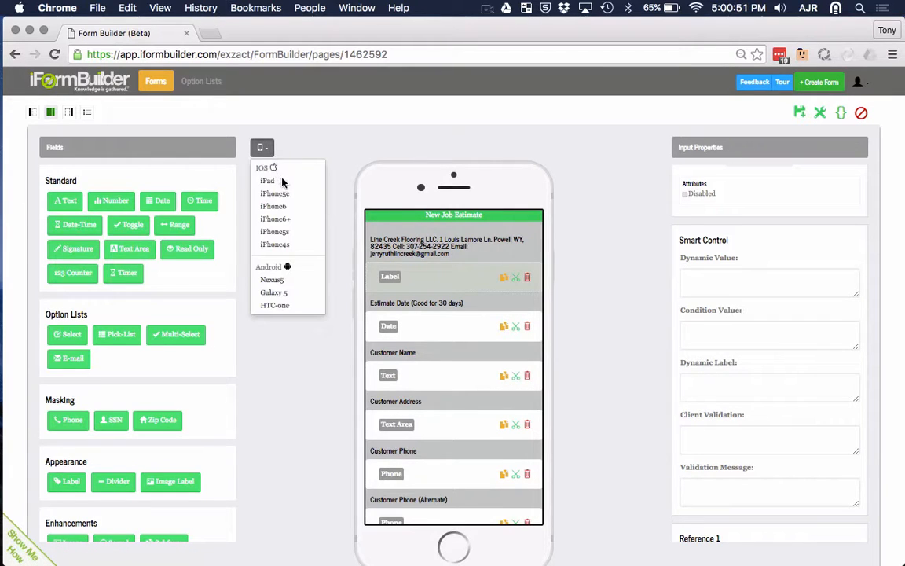
{"action": "left_click", "coordinate": [283, 185]}
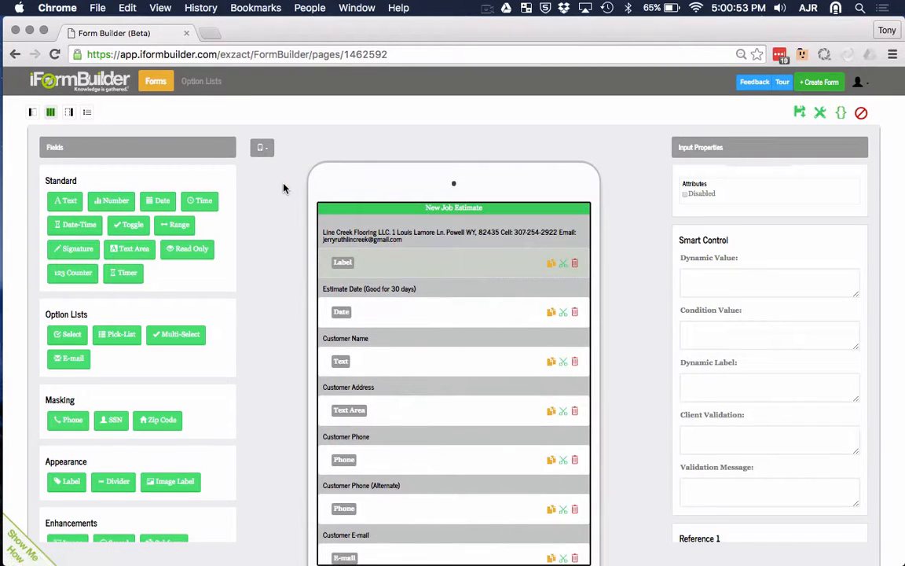
{"action": "left_click", "coordinate": [261, 147]}
{"action": "left_click", "coordinate": [279, 284]}
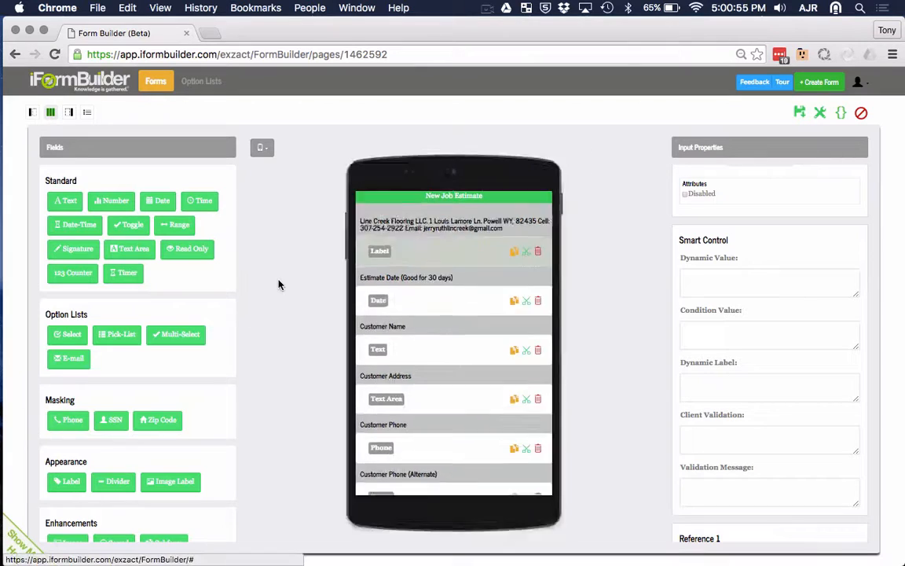
{"action": "left_click", "coordinate": [264, 148]}
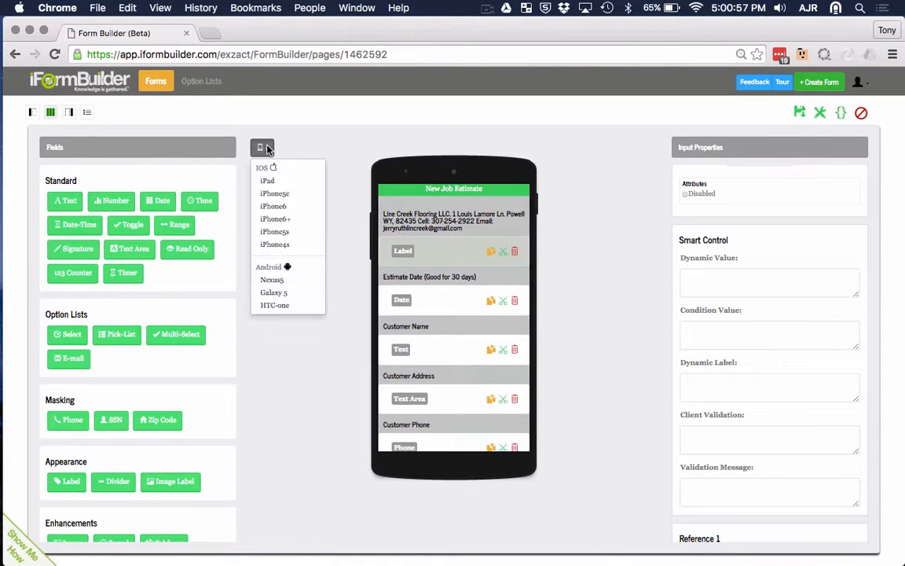
{"action": "left_click", "coordinate": [277, 304]}
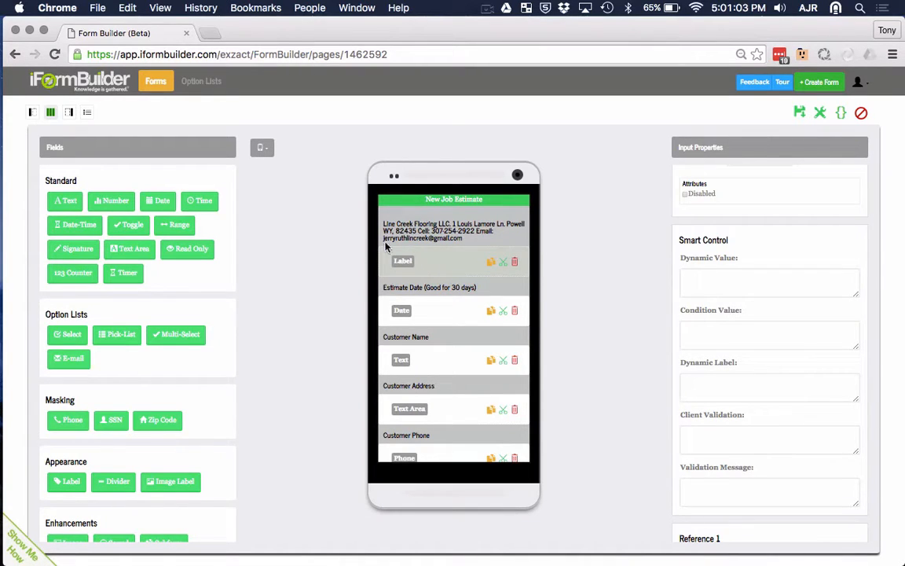
Compare the two tabbed editor layouts and the element list view, and return to the three-column layout
{"action": "left_click", "coordinate": [68, 113]}
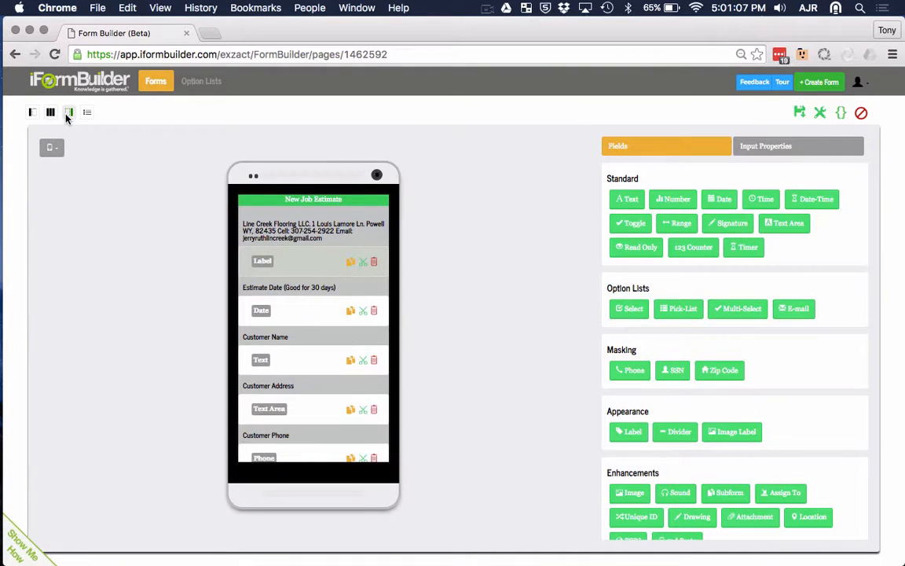
{"action": "left_click", "coordinate": [32, 112]}
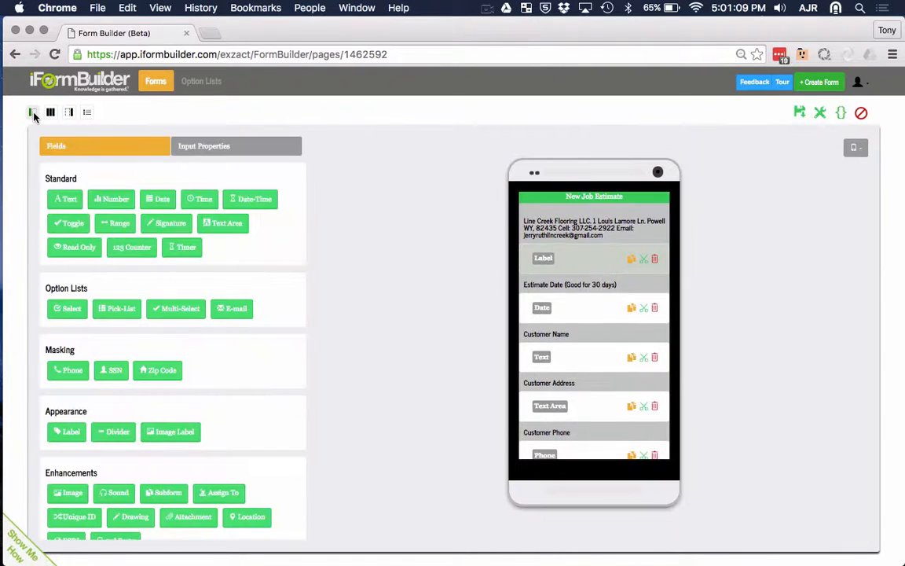
{"action": "left_click", "coordinate": [189, 150]}
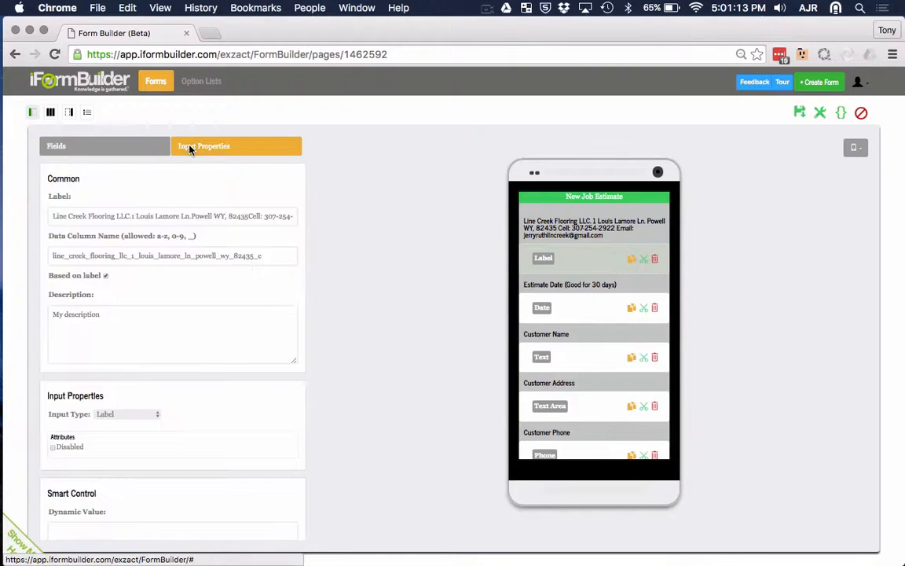
{"action": "left_click", "coordinate": [125, 146]}
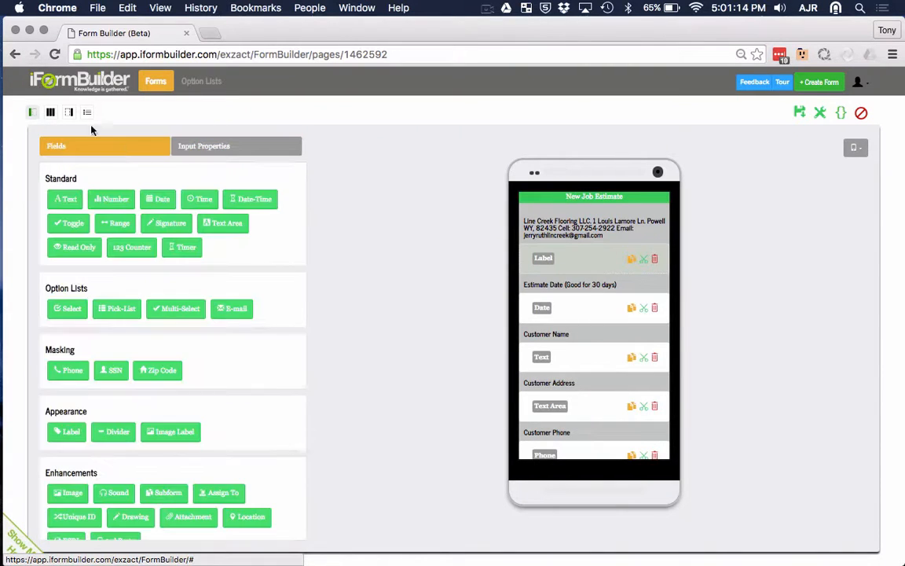
{"action": "left_click", "coordinate": [51, 112]}
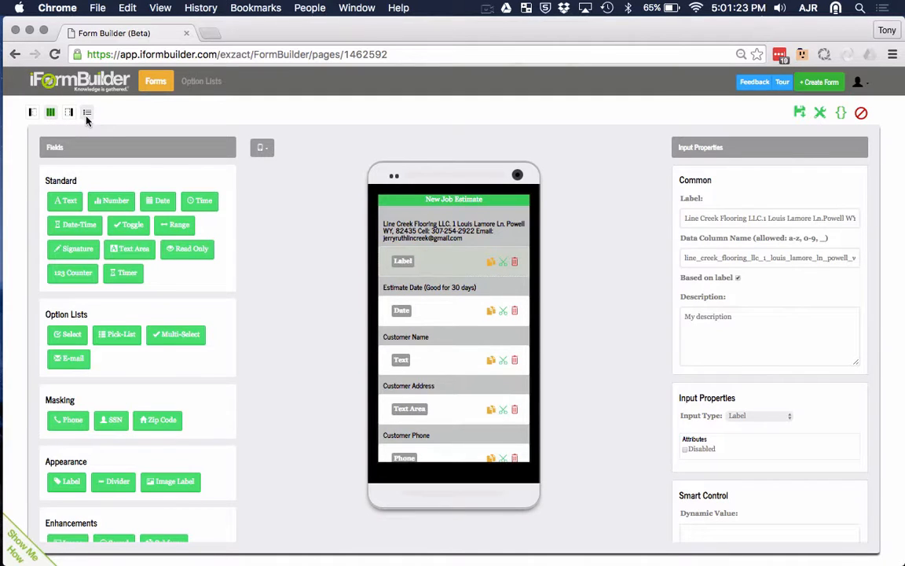
{"action": "left_click", "coordinate": [88, 113]}
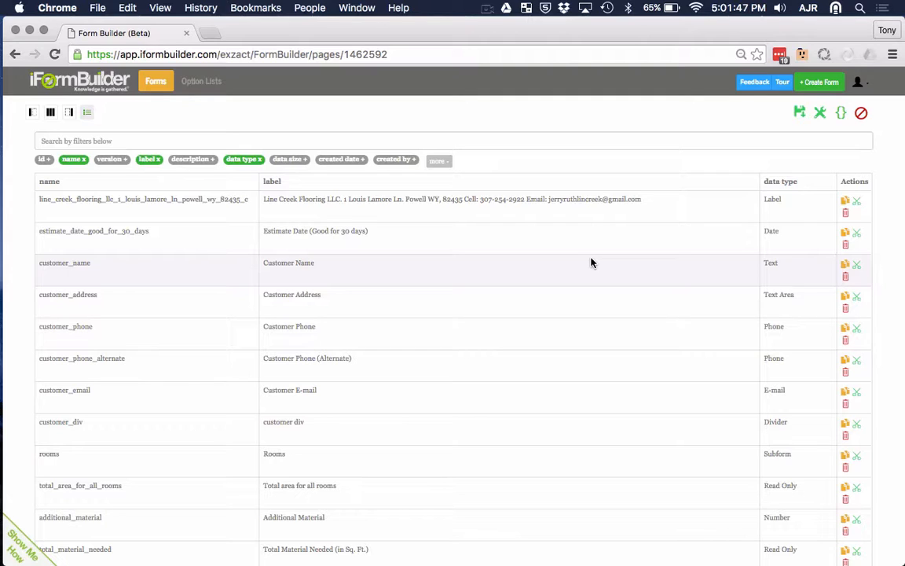
{"action": "left_click", "coordinate": [50, 113]}
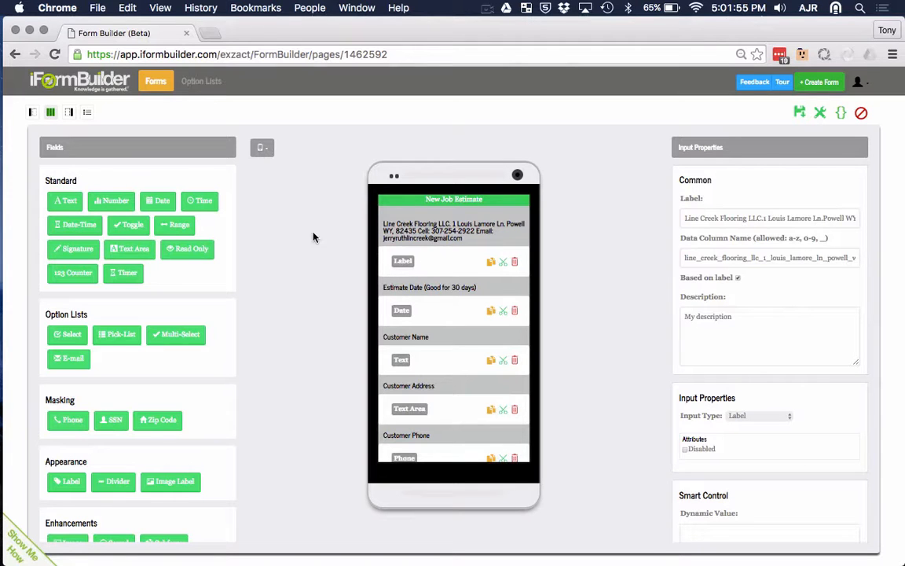
Change the form's icon to the gears in the form properties and save the changes
{"action": "left_click", "coordinate": [818, 113]}
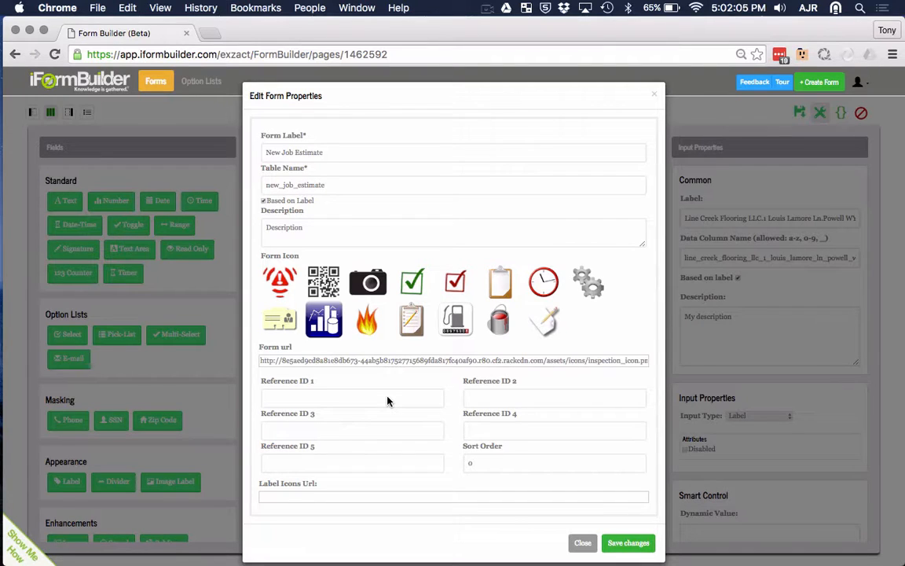
{"action": "left_click", "coordinate": [588, 281]}
{"action": "left_click", "coordinate": [632, 547]}
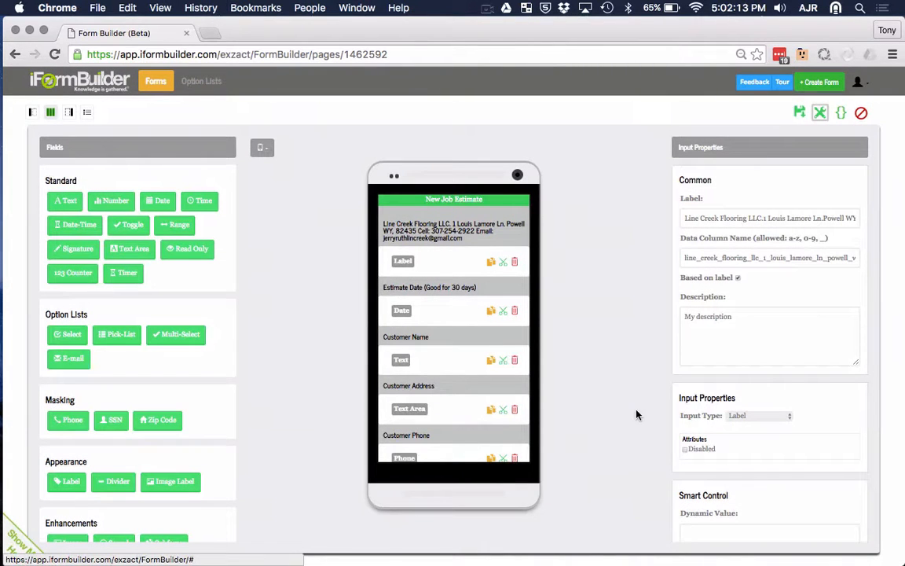
View the form's page-level JavaScript in the full-screen code editor and close it without saving
{"action": "left_click", "coordinate": [840, 113]}
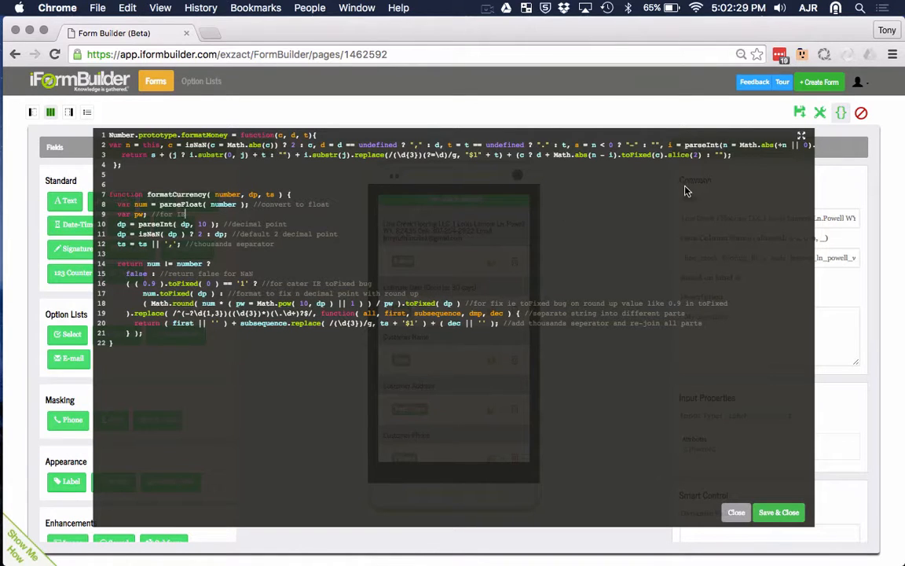
{"action": "left_click", "coordinate": [802, 135]}
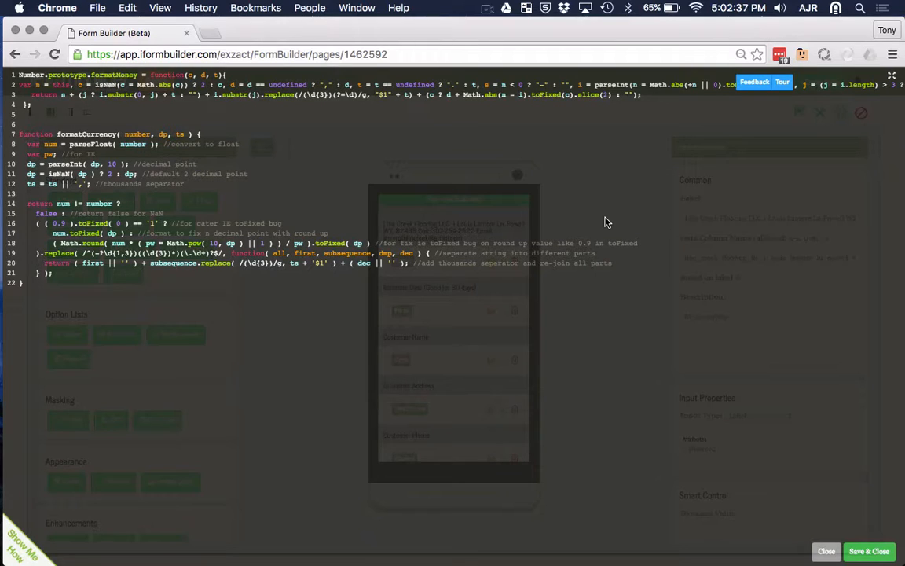
{"action": "left_click", "coordinate": [825, 551]}
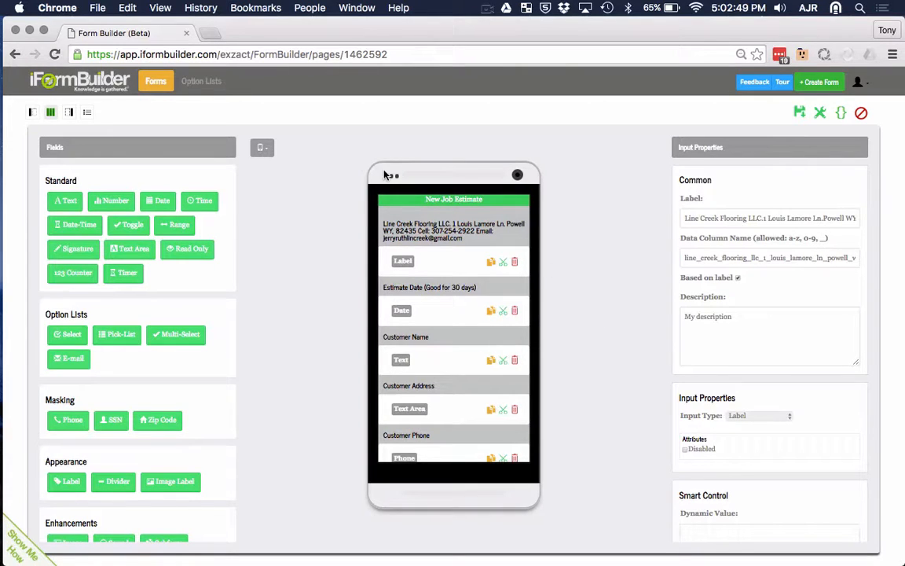
Go to the option lists, browse them and filter the list by "Job"
{"action": "left_click", "coordinate": [206, 83]}
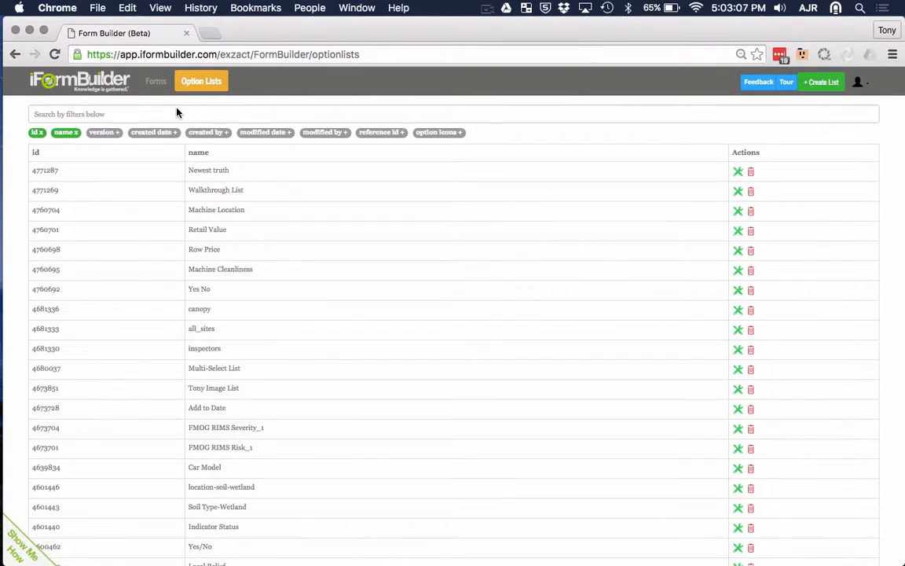
{"action": "scroll", "coordinate": [211, 235], "scroll_direction": "down", "scroll_amount": 3}
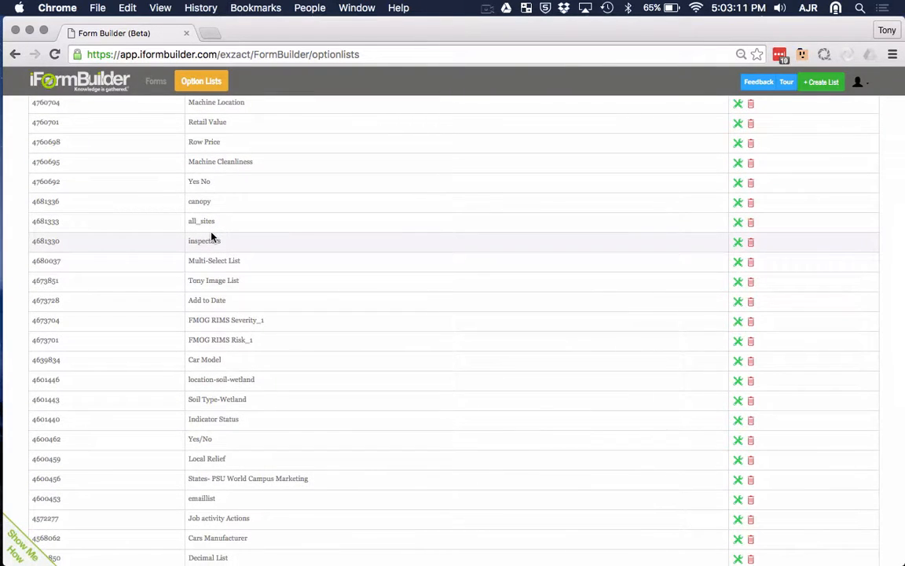
{"action": "scroll", "coordinate": [211, 236], "scroll_direction": "up", "scroll_amount": 1}
{"action": "scroll", "coordinate": [211, 236], "scroll_direction": "up", "scroll_amount": 3}
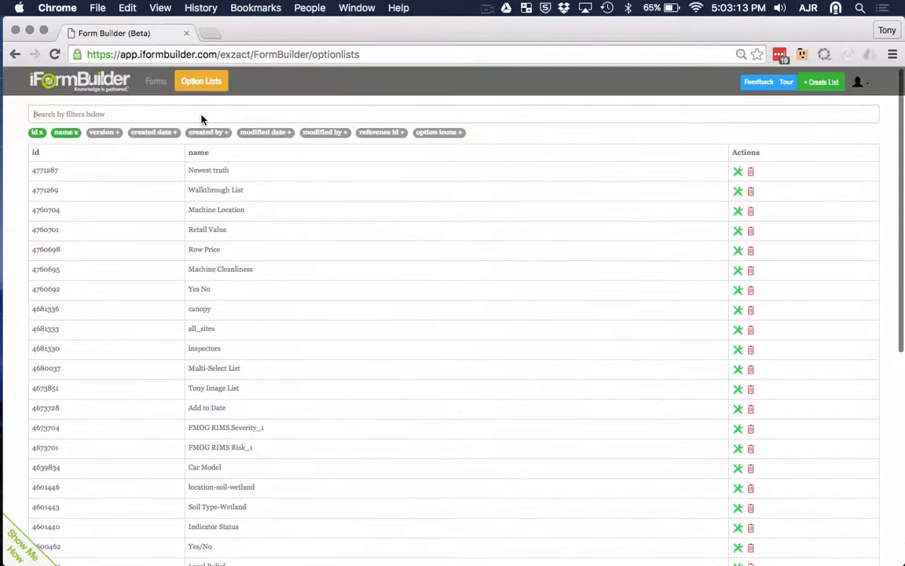
{"action": "left_click", "coordinate": [201, 117]}
{"action": "type", "text": "Job"}
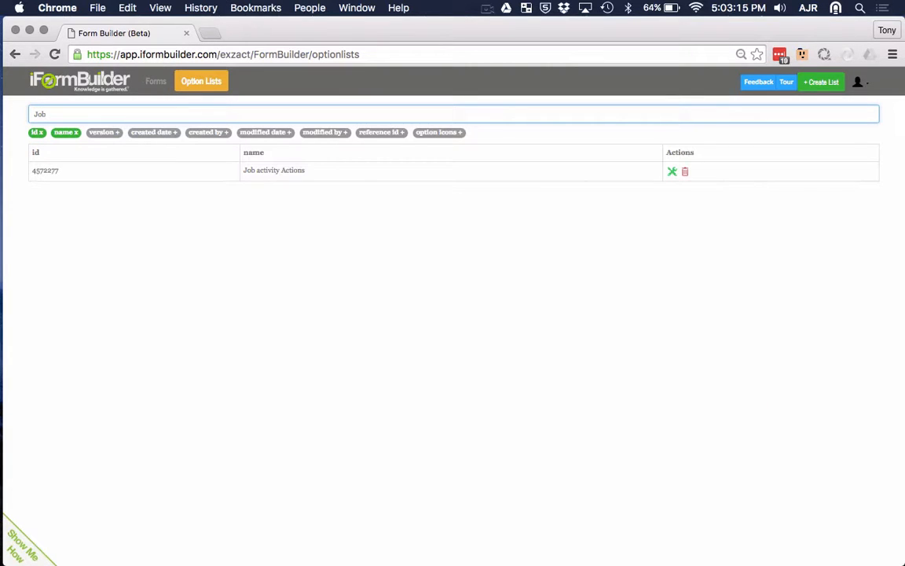
Open the Job activity Actions option list and switch it to the bulk upload view with raw text entry
{"action": "left_click", "coordinate": [159, 174]}
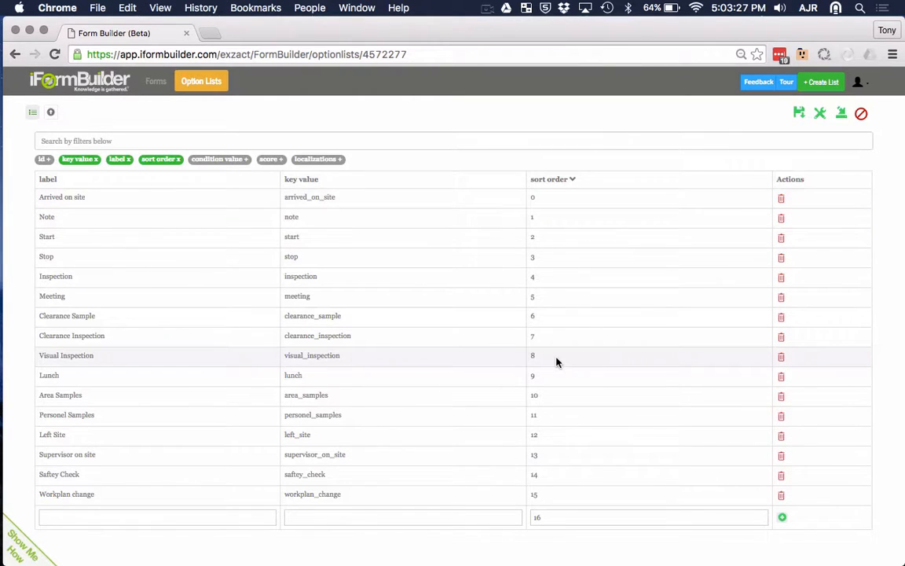
{"action": "left_click", "coordinate": [195, 525]}
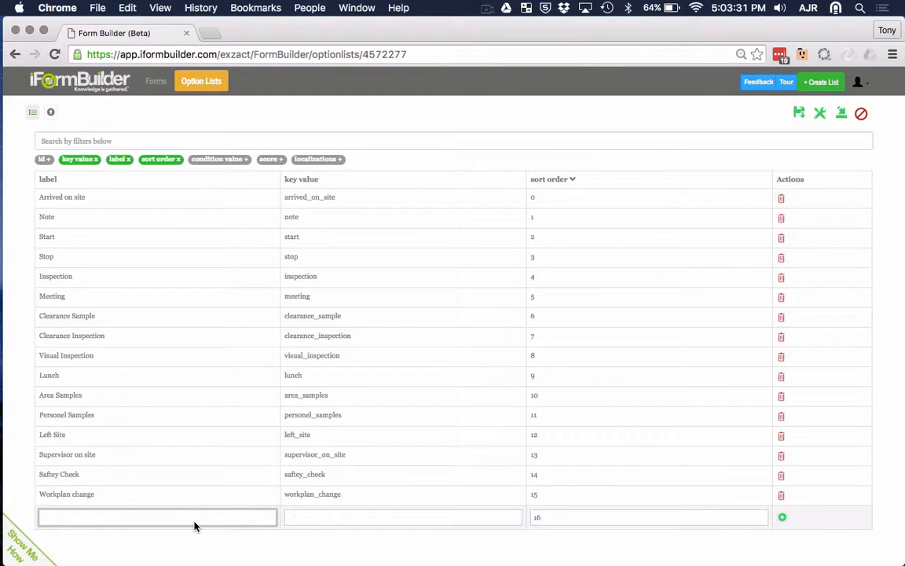
{"action": "left_click", "coordinate": [50, 118]}
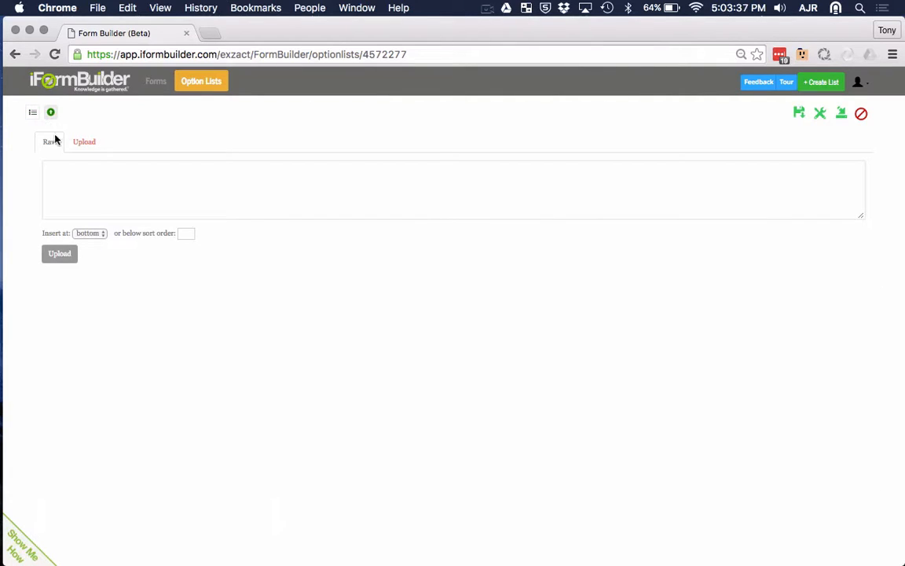
Enter three first names on separate lines in the raw bulk-entry text
{"action": "left_click", "coordinate": [70, 182]}
{"action": "type", "text": "Tony"}
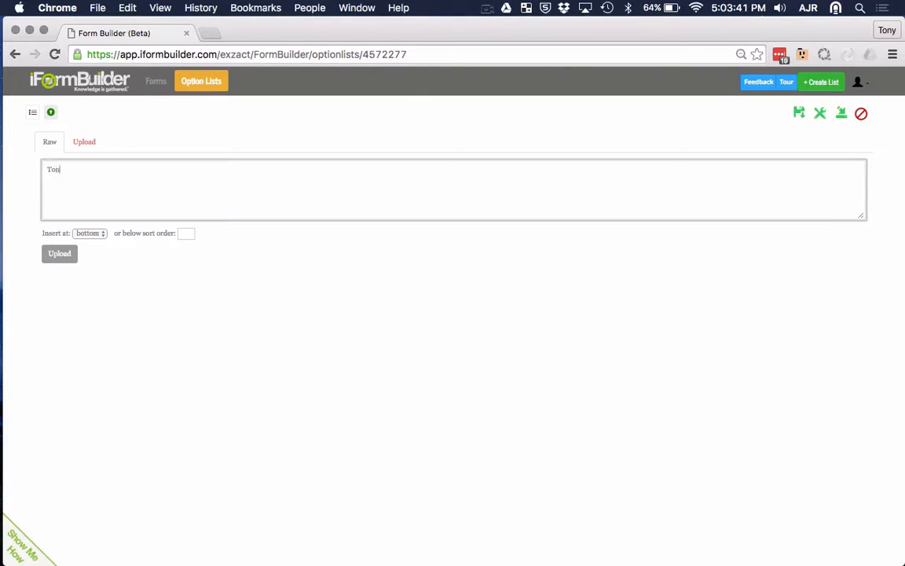
{"action": "key", "text": "Return"}
{"action": "type", "text": "Keith"}
{"action": "key", "text": "Return"}
{"action": "type", "text": "Joe"}
Review the insert position choices and the file upload view, and return to the list of options
{"action": "left_click", "coordinate": [83, 233]}
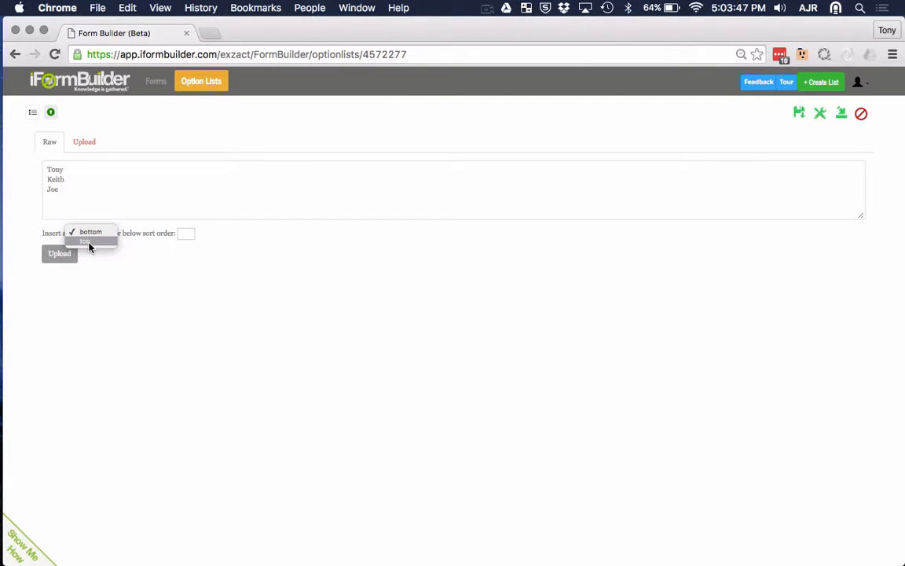
{"action": "left_click", "coordinate": [156, 277]}
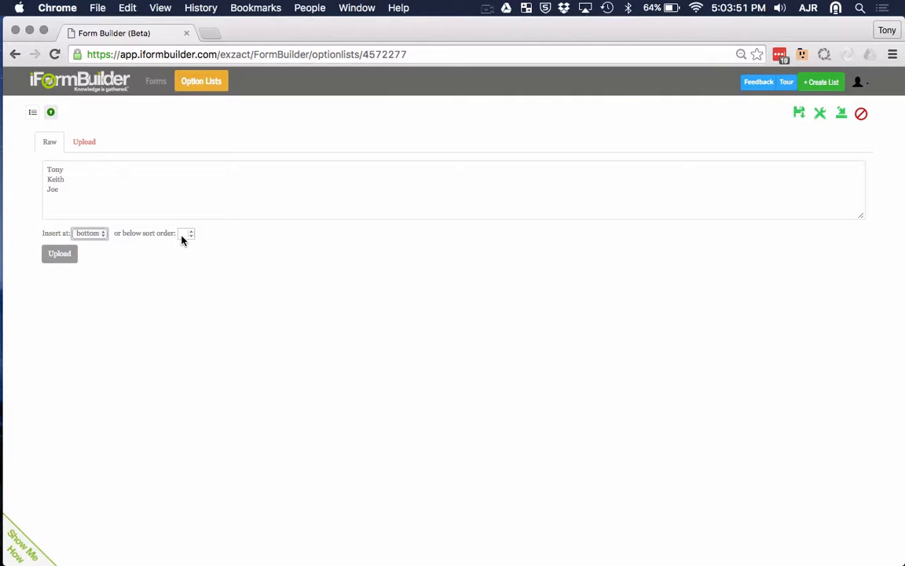
{"action": "left_click", "coordinate": [84, 142]}
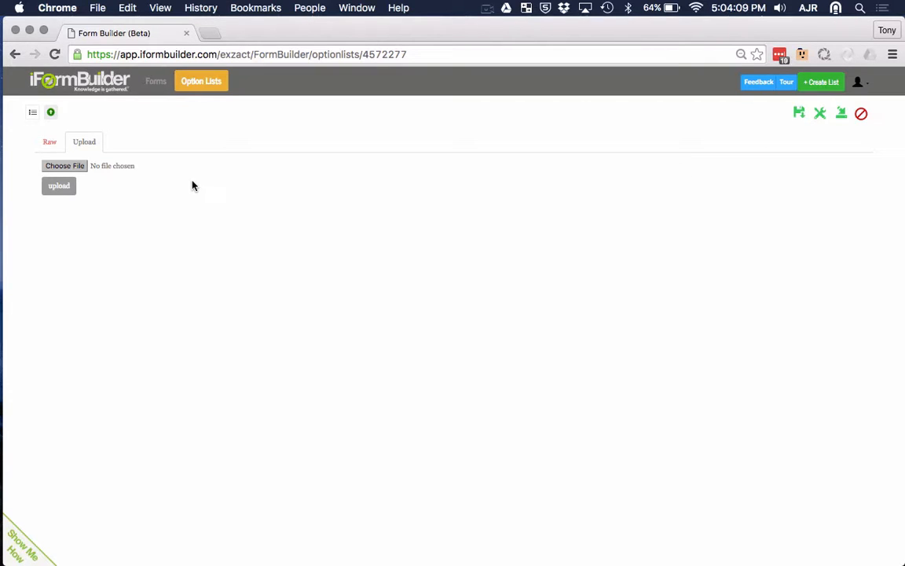
{"action": "left_click", "coordinate": [33, 112]}
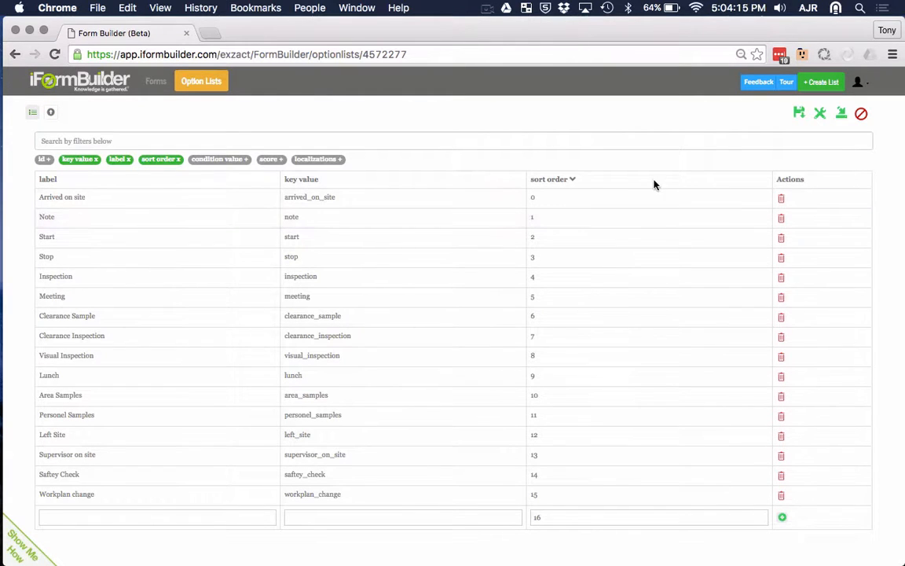
Open resource assignment for the option list, try one of the first forms and browse the available forms
{"action": "left_click", "coordinate": [842, 114]}
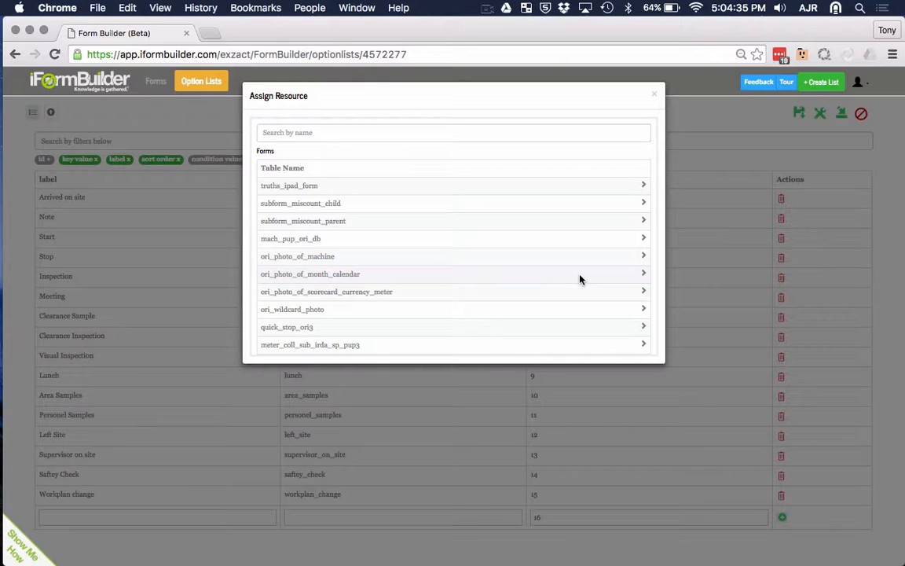
{"action": "left_click", "coordinate": [550, 195]}
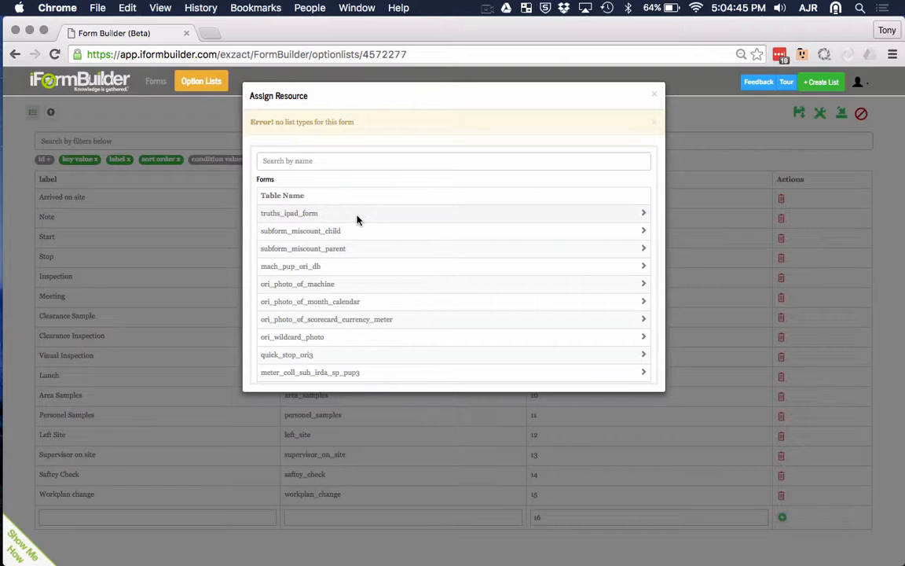
{"action": "scroll", "coordinate": [366, 247], "scroll_direction": "down", "scroll_amount": 5}
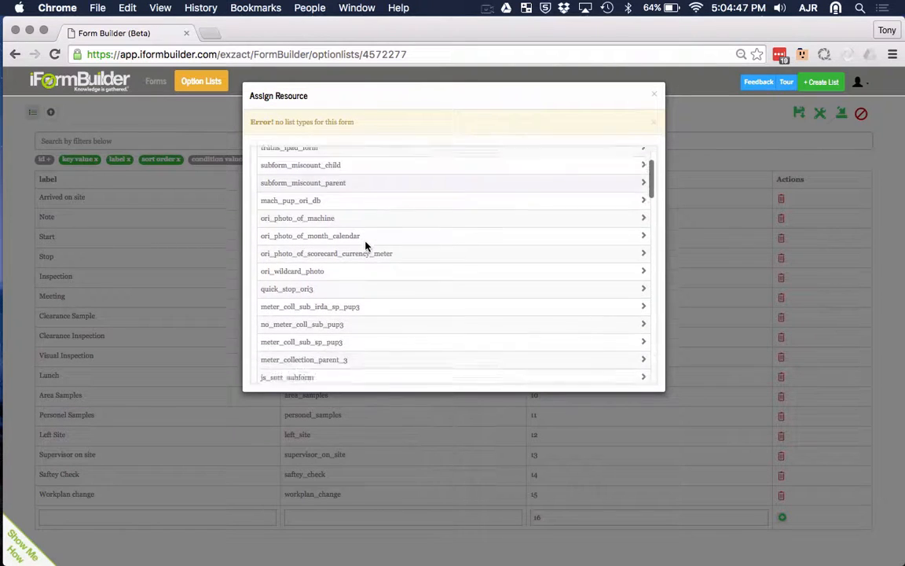
{"action": "scroll", "coordinate": [365, 247], "scroll_direction": "down", "scroll_amount": 5}
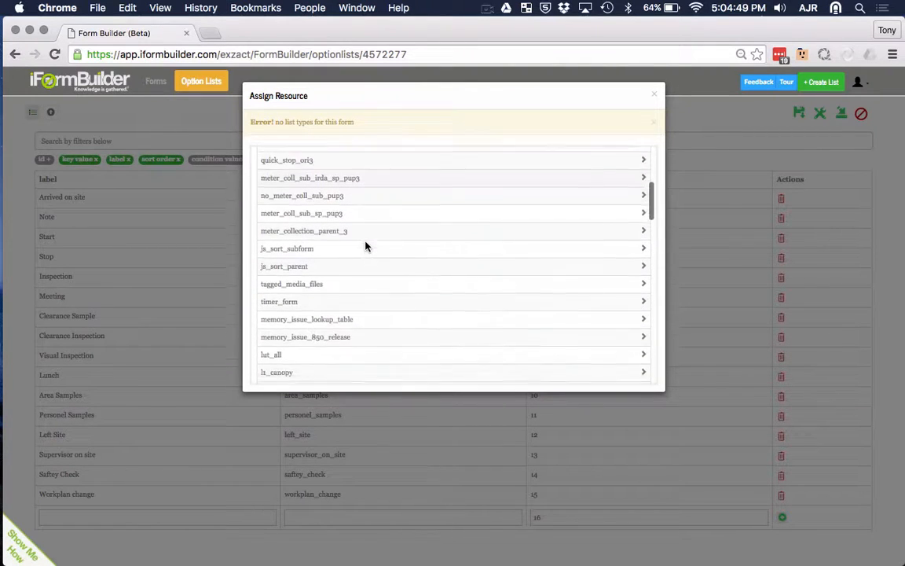
{"action": "scroll", "coordinate": [365, 247], "scroll_direction": "down", "scroll_amount": 5}
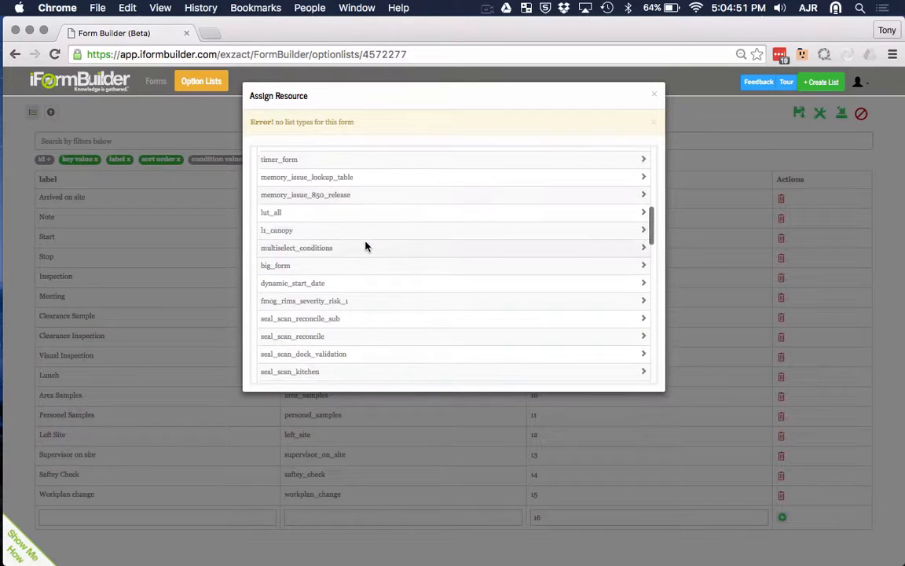
{"action": "scroll", "coordinate": [360, 266], "scroll_direction": "down", "scroll_amount": 5}
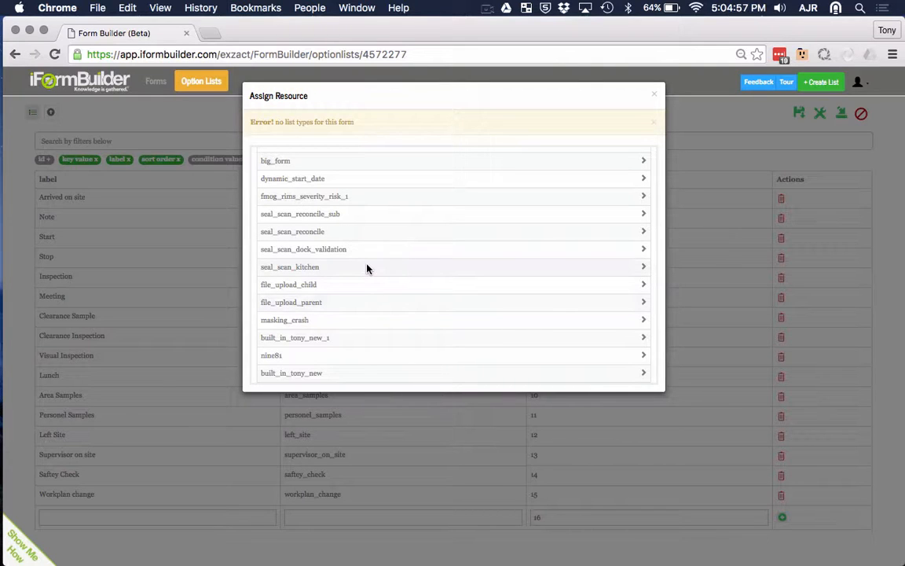
{"action": "left_click", "coordinate": [367, 268]}
{"action": "scroll", "coordinate": [370, 307], "scroll_direction": "down", "scroll_amount": 5}
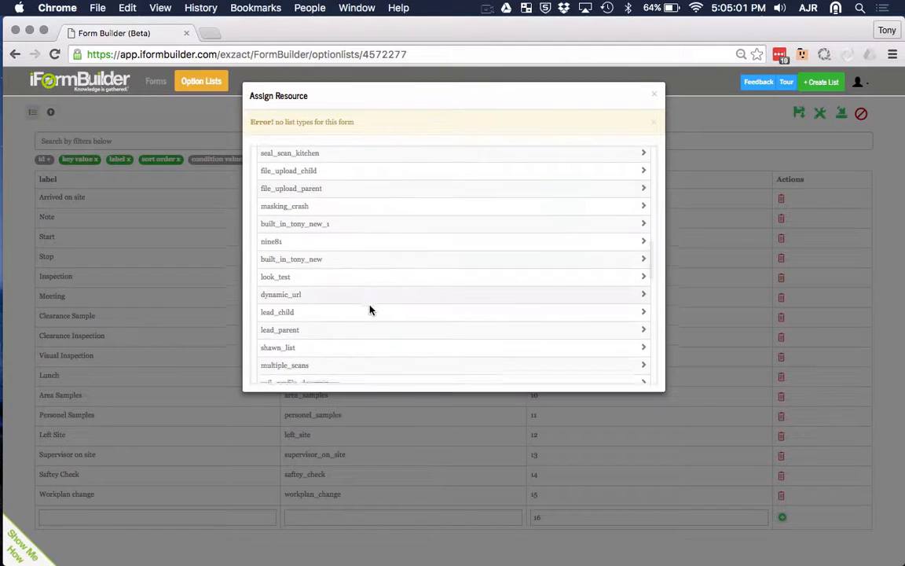
{"action": "scroll", "coordinate": [369, 310], "scroll_direction": "down", "scroll_amount": 5}
{"action": "scroll", "coordinate": [369, 309], "scroll_direction": "up", "scroll_amount": 15}
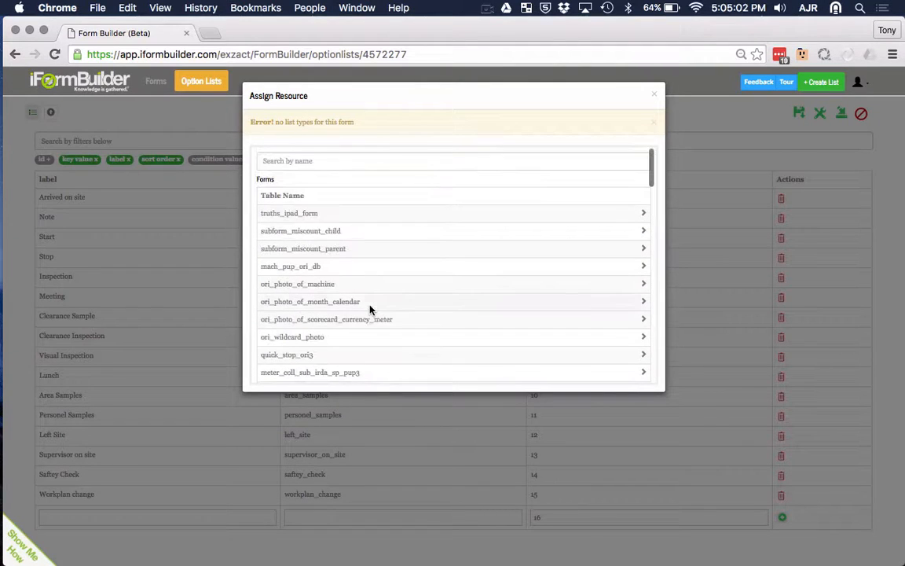
Search the forms for "job", try to choose new_job_estimate and dismiss the error message
{"action": "left_click", "coordinate": [340, 163]}
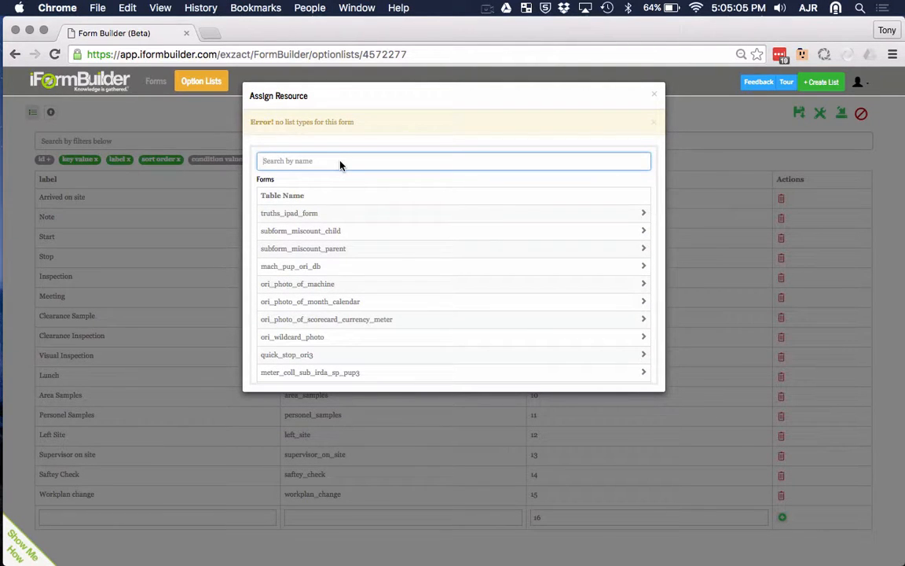
{"action": "type", "text": "job"}
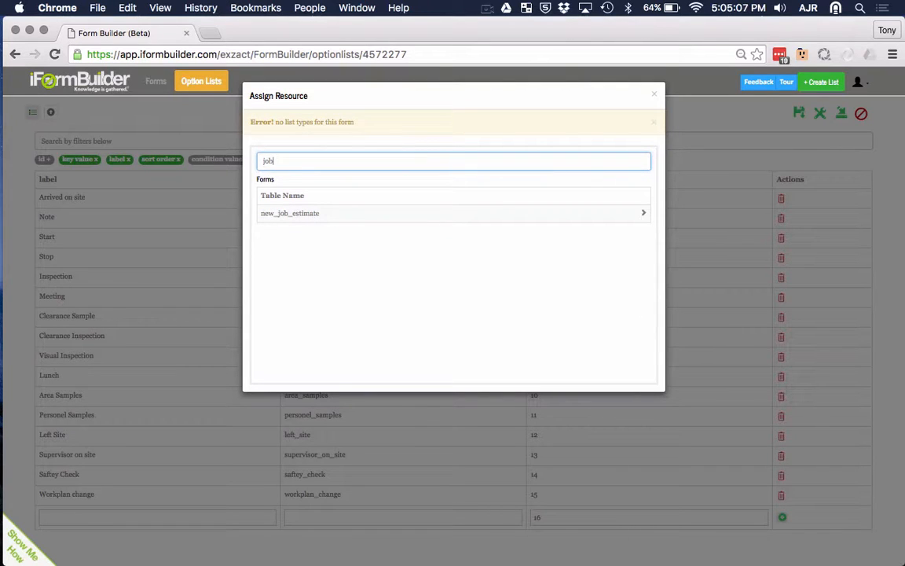
{"action": "left_click", "coordinate": [291, 215]}
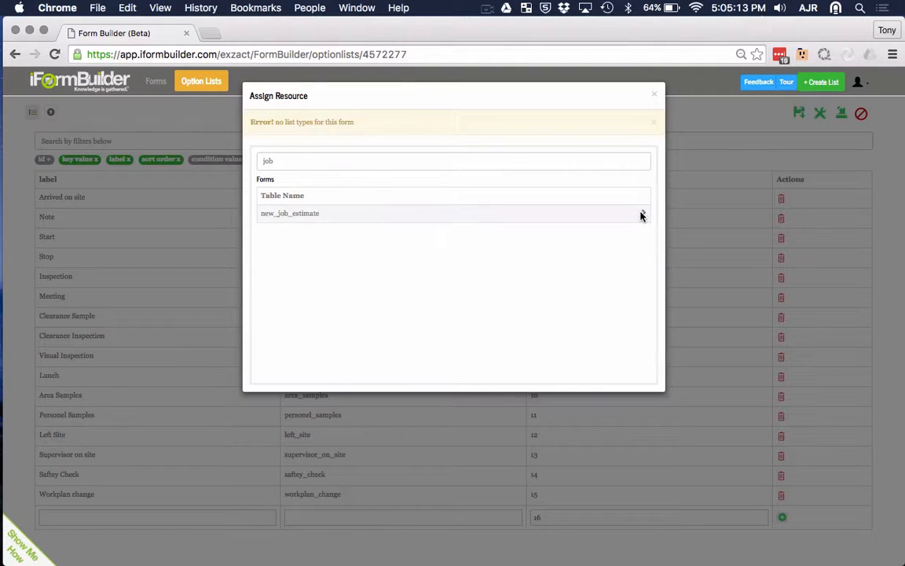
{"action": "left_click", "coordinate": [653, 125]}
Search the forms for "list", choose basic_information and assign the option list to its Occupation and Social Network elements
{"action": "left_click", "coordinate": [505, 139]}
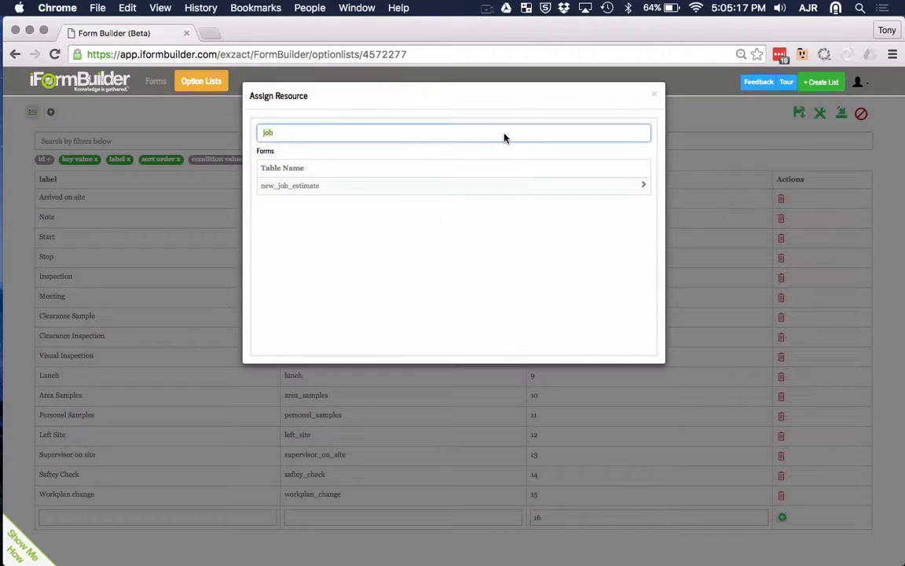
{"action": "type", "text": "list"}
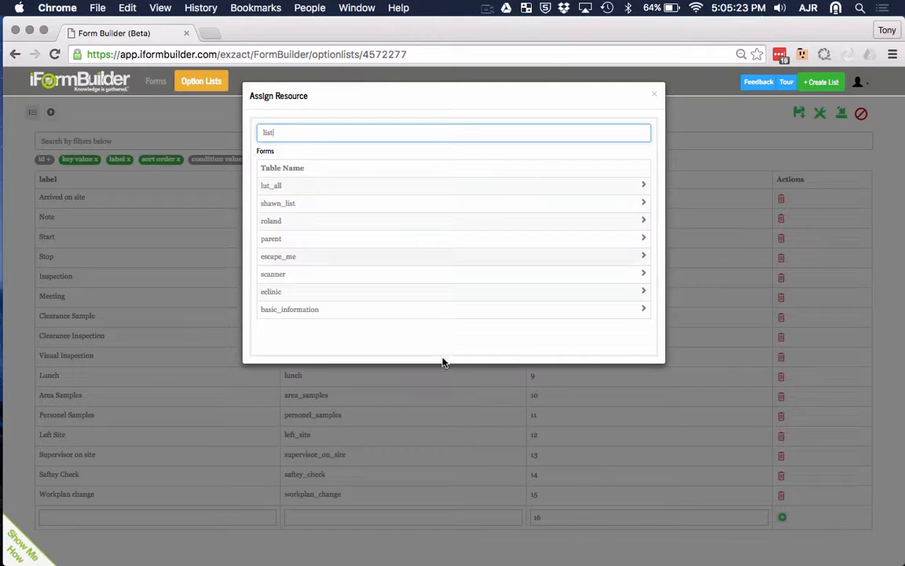
{"action": "left_click", "coordinate": [456, 308]}
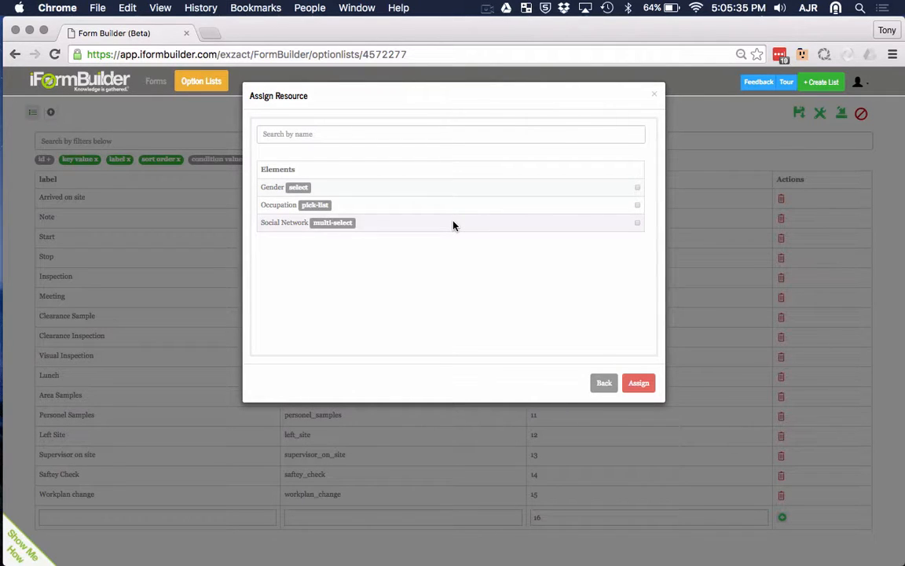
{"action": "left_click", "coordinate": [637, 206]}
{"action": "left_click", "coordinate": [637, 223]}
{"action": "left_click", "coordinate": [639, 384]}
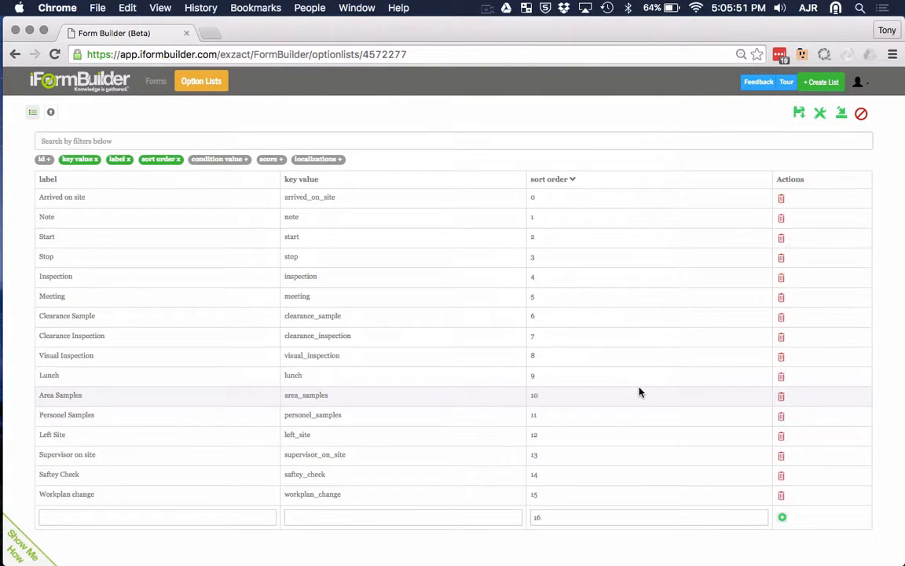
Go to the forms, filter them by "list" and open the Basic Information form
{"action": "left_click", "coordinate": [154, 83]}
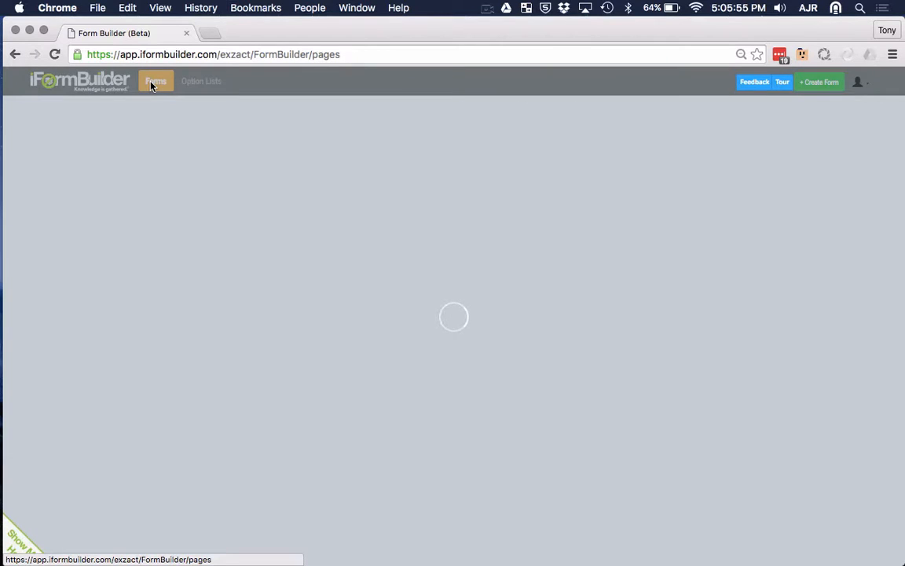
{"action": "type", "text": "list"}
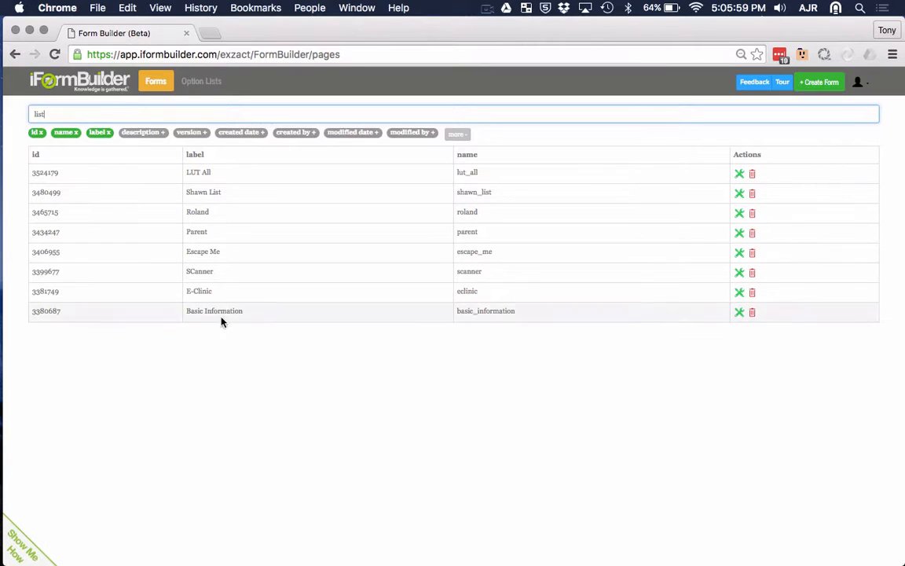
{"action": "left_click", "coordinate": [223, 313]}
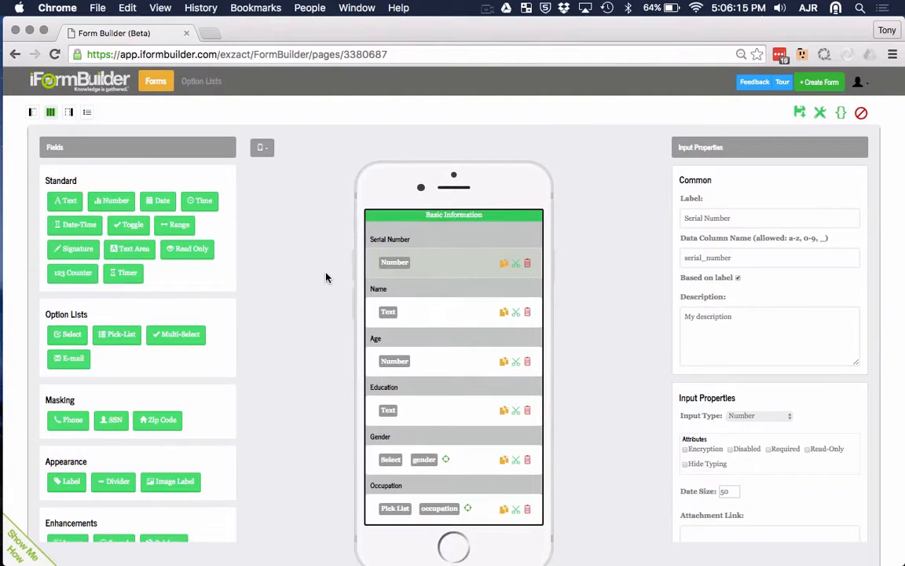
Select the Social Network multi-select field and open its option list chooser
{"action": "scroll", "coordinate": [405, 297], "scroll_direction": "down", "scroll_amount": 2}
{"action": "scroll", "coordinate": [405, 297], "scroll_direction": "down", "scroll_amount": 5}
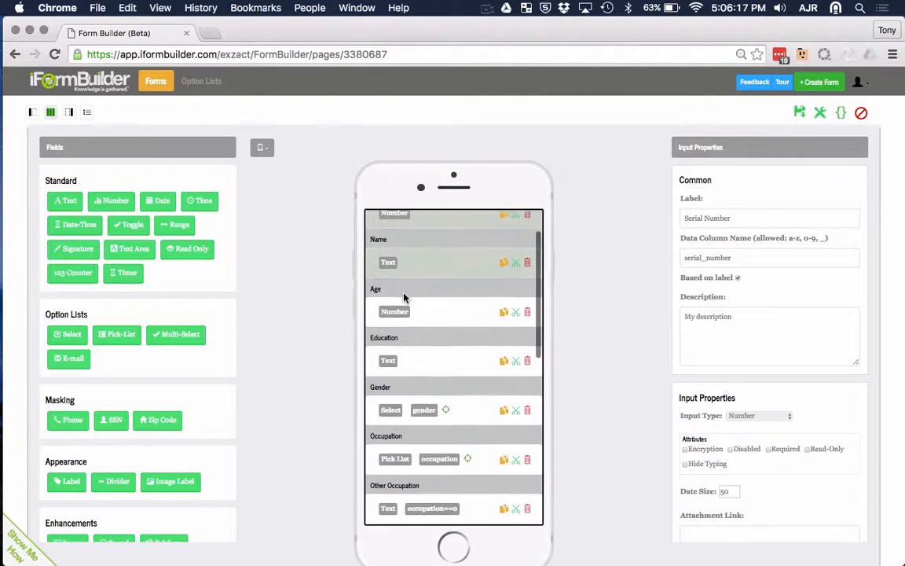
{"action": "scroll", "coordinate": [404, 297], "scroll_direction": "down", "scroll_amount": 7}
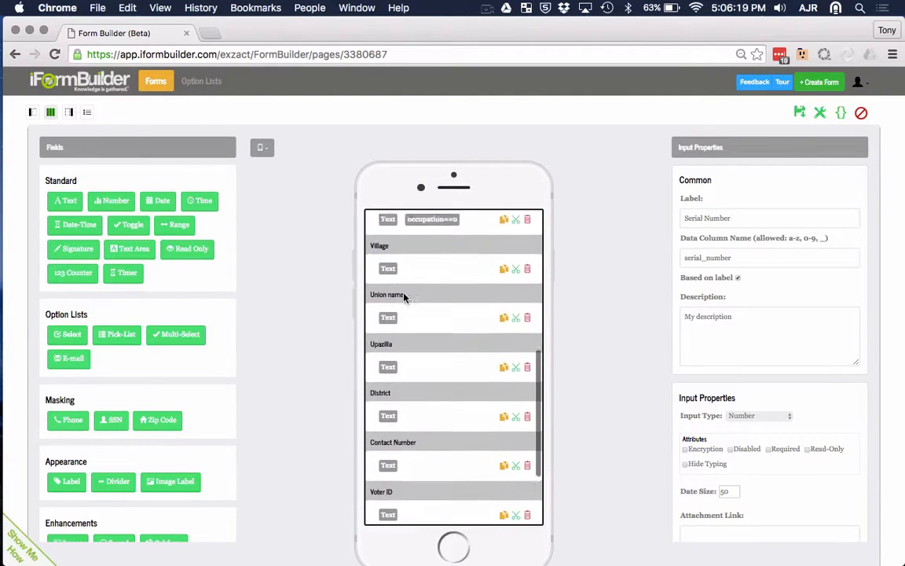
{"action": "scroll", "coordinate": [409, 290], "scroll_direction": "down", "scroll_amount": 5}
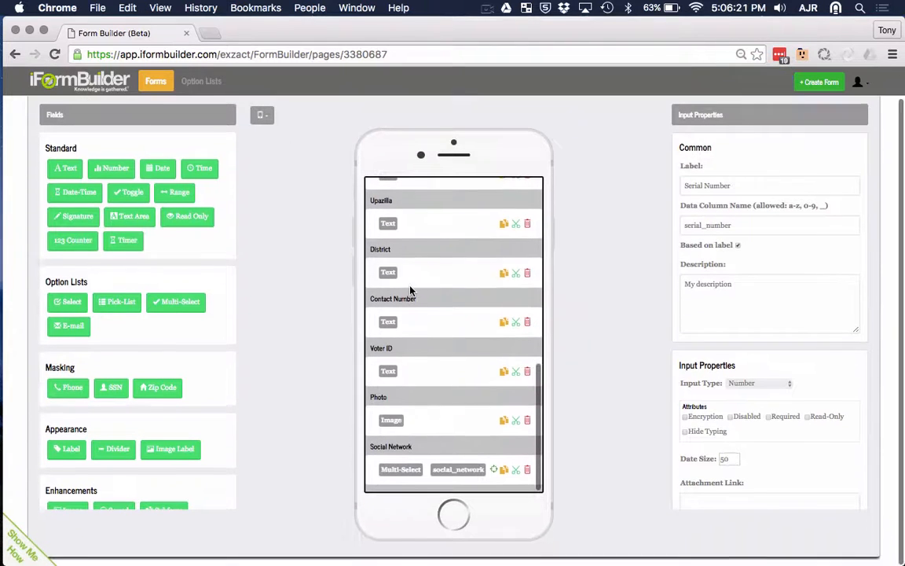
{"action": "left_click", "coordinate": [456, 482]}
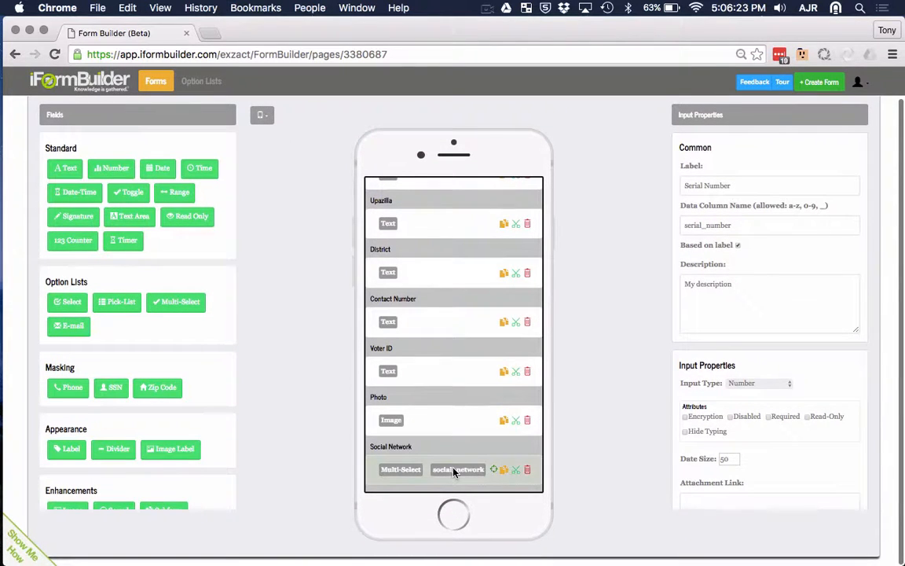
{"action": "scroll", "coordinate": [778, 472], "scroll_direction": "down", "scroll_amount": 3}
{"action": "left_click", "coordinate": [823, 414]}
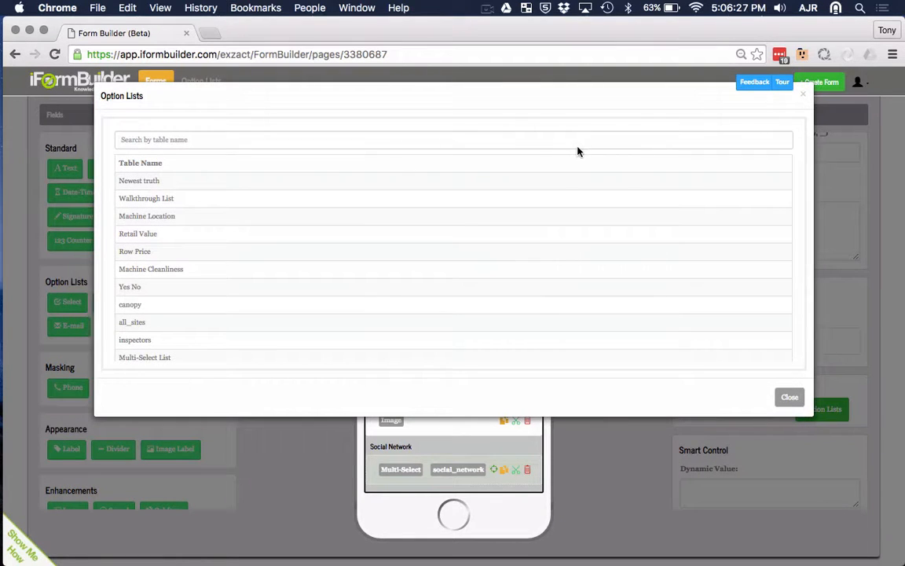
Search the option lists for "job", clear the search to browse the full set, and close the chooser
{"action": "left_click", "coordinate": [578, 146]}
{"action": "type", "text": "job"}
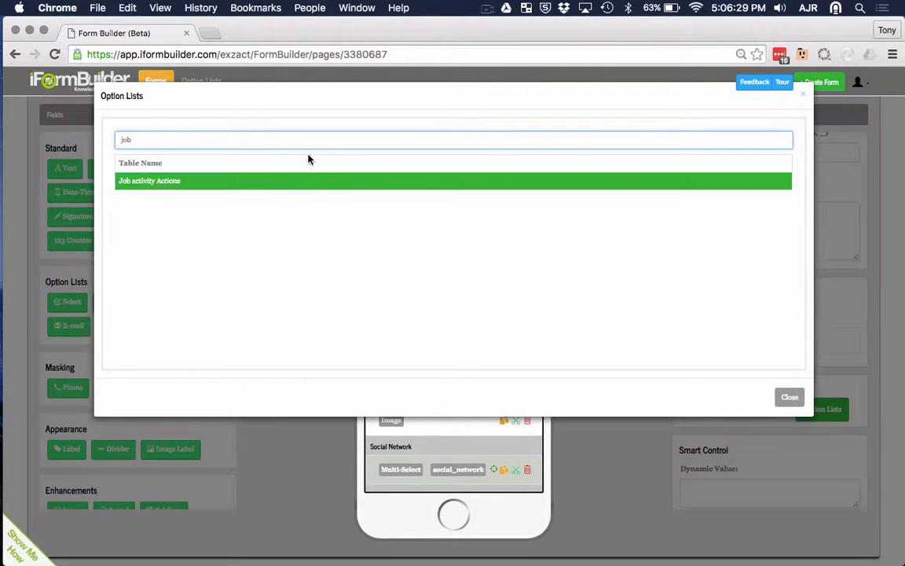
{"action": "key", "text": "BackSpace"}
{"action": "key", "text": "BackSpace"}
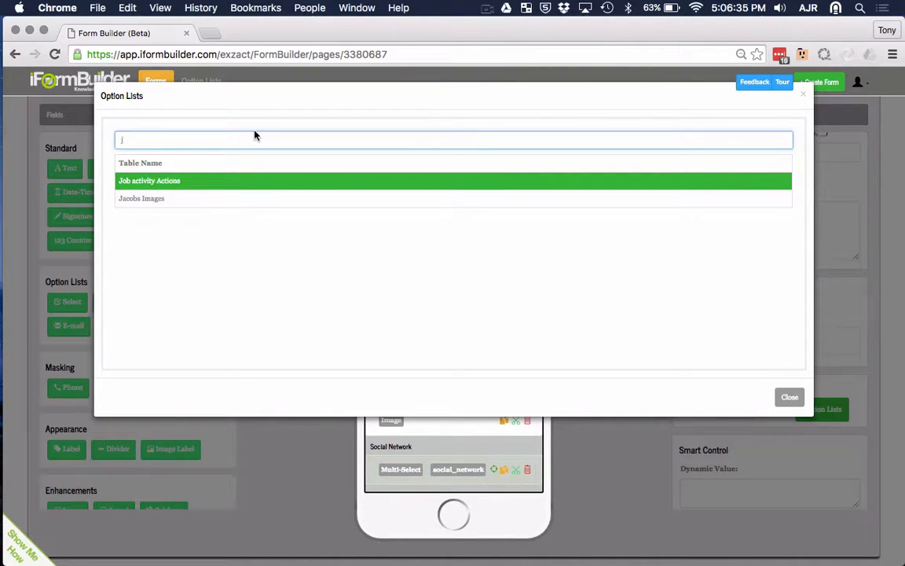
{"action": "key", "text": "BackSpace"}
{"action": "scroll", "coordinate": [283, 202], "scroll_direction": "down", "scroll_amount": 10}
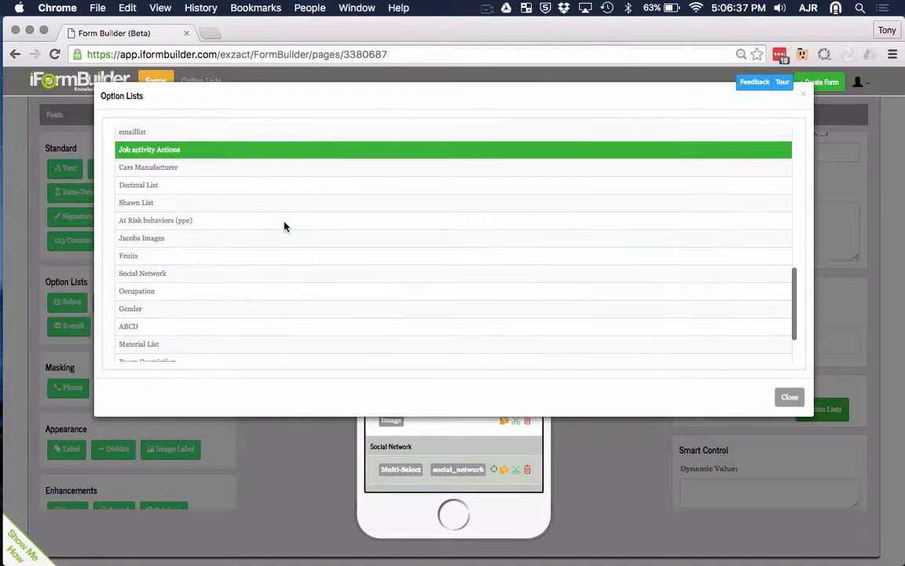
{"action": "left_click", "coordinate": [788, 396]}
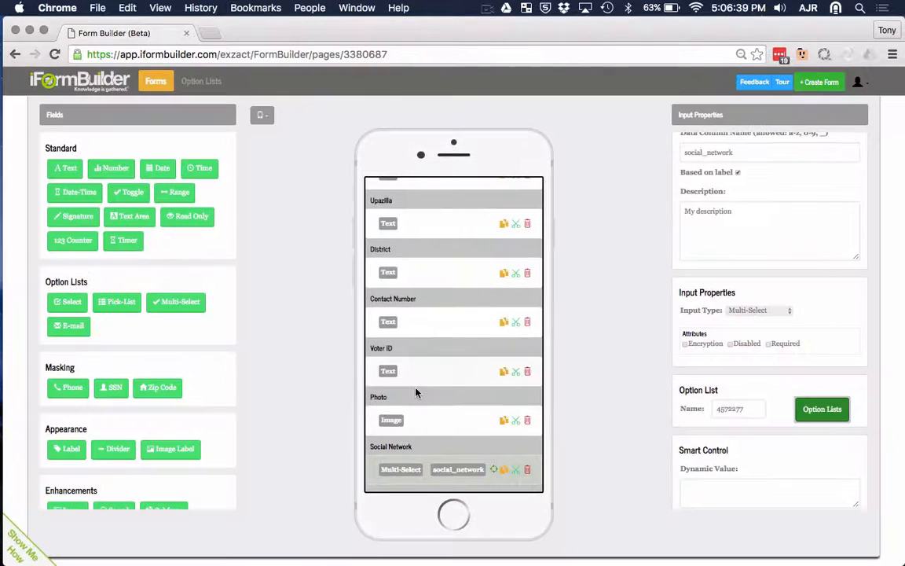
Select the Gender field to view its input properties and option list
{"action": "scroll", "coordinate": [417, 414], "scroll_direction": "up", "scroll_amount": 8}
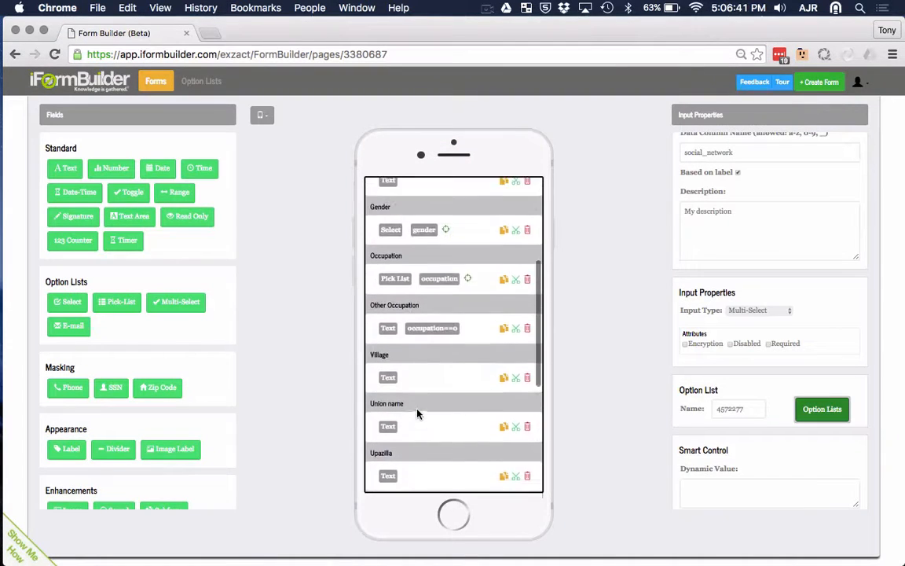
{"action": "scroll", "coordinate": [417, 414], "scroll_direction": "up", "scroll_amount": 2}
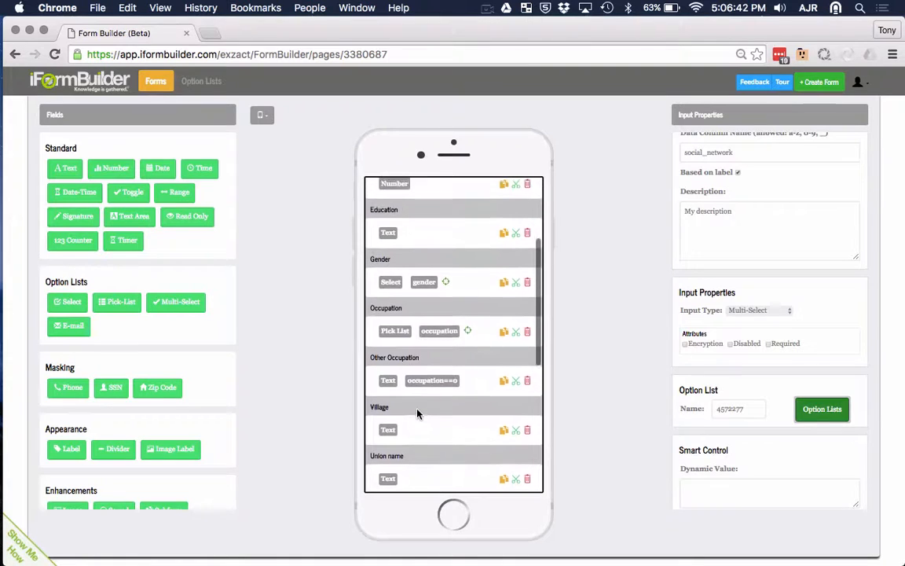
{"action": "left_click", "coordinate": [453, 296]}
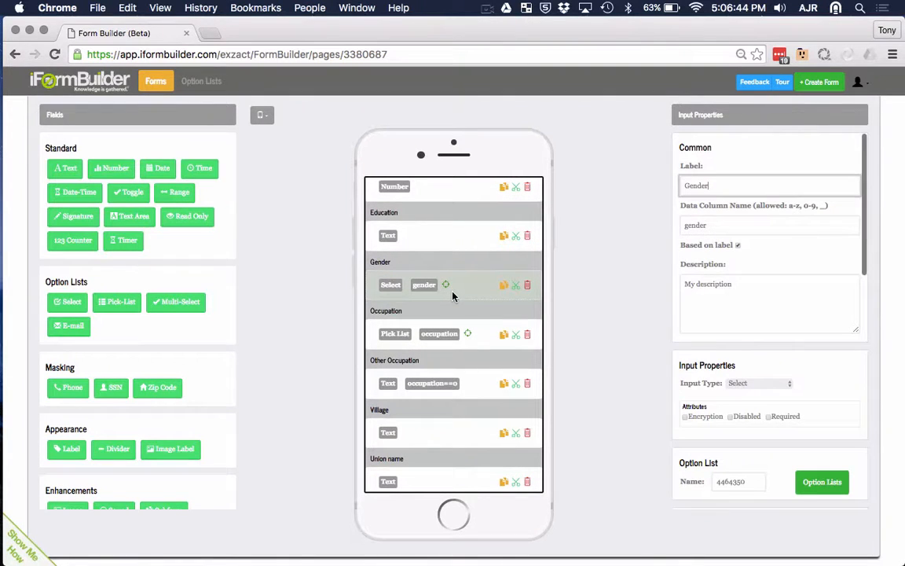
Check the option list choosers of the Gender select field and the Occupation pick list, closing each without changing the assigned list
{"action": "left_click", "coordinate": [837, 489]}
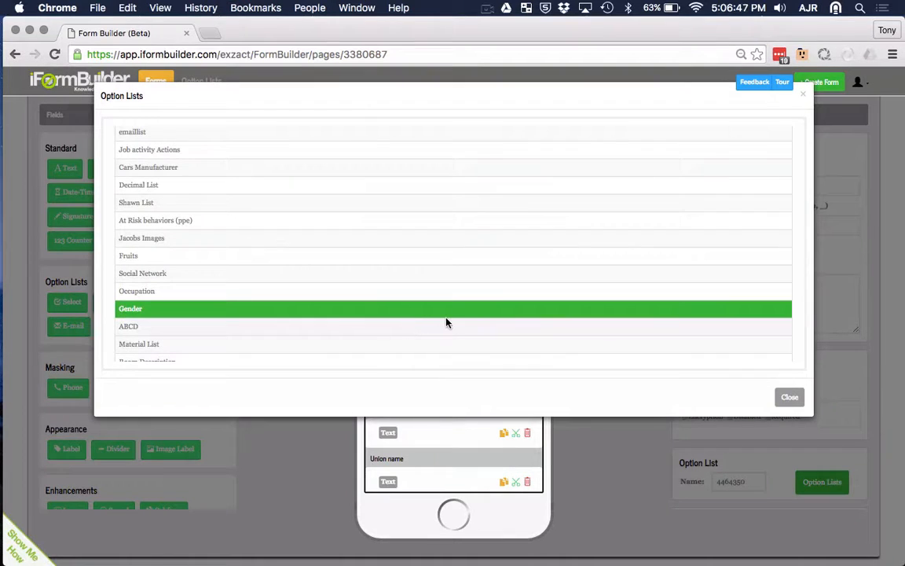
{"action": "left_click", "coordinate": [790, 396]}
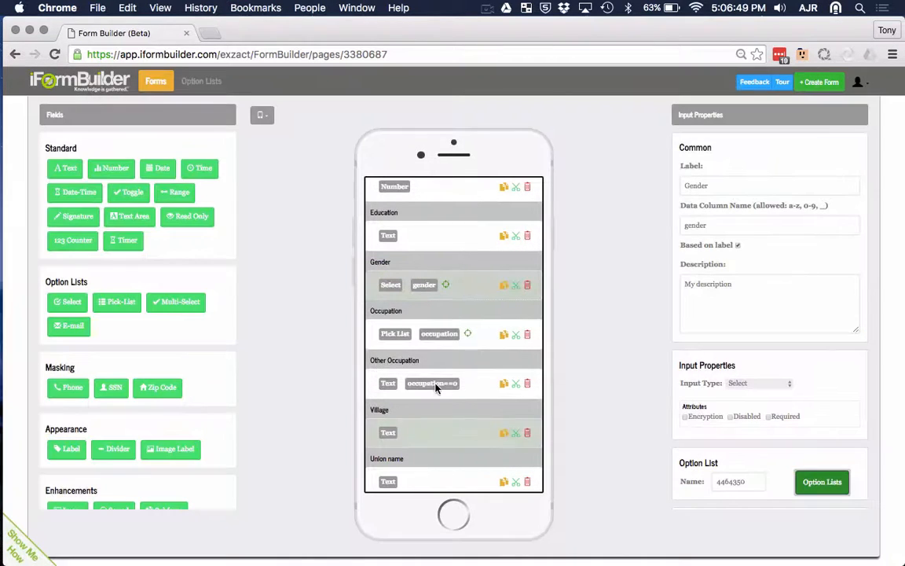
{"action": "left_click", "coordinate": [452, 333]}
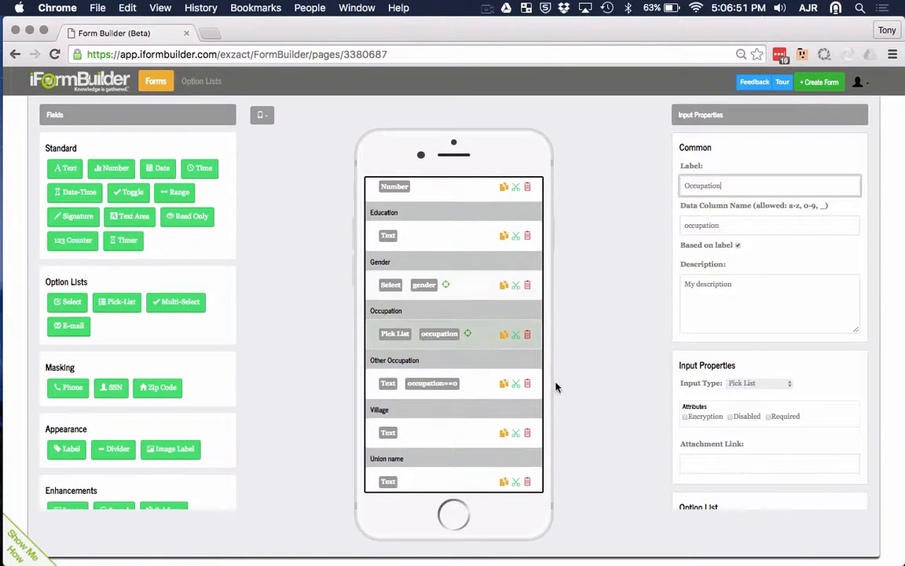
{"action": "scroll", "coordinate": [789, 436], "scroll_direction": "down", "scroll_amount": 4}
{"action": "left_click", "coordinate": [817, 387]}
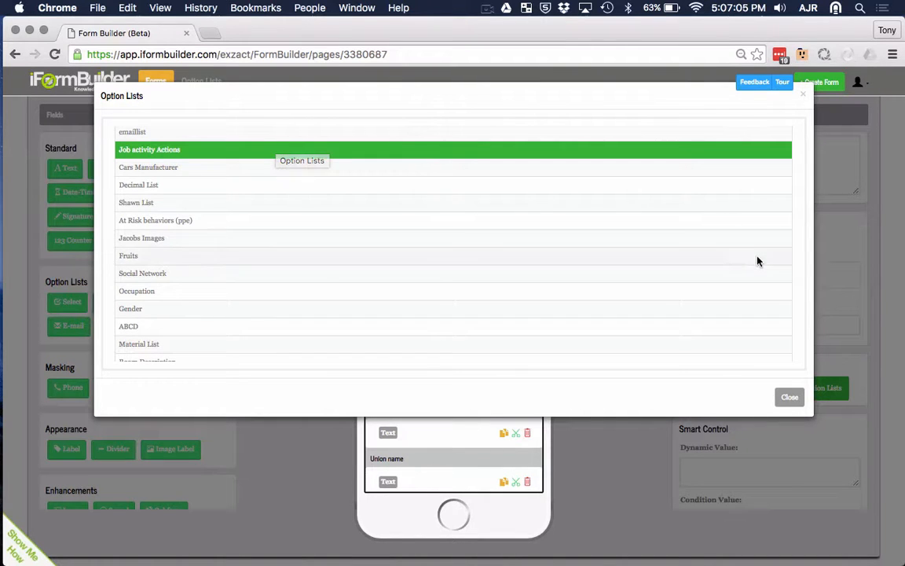
{"action": "left_click", "coordinate": [789, 398]}
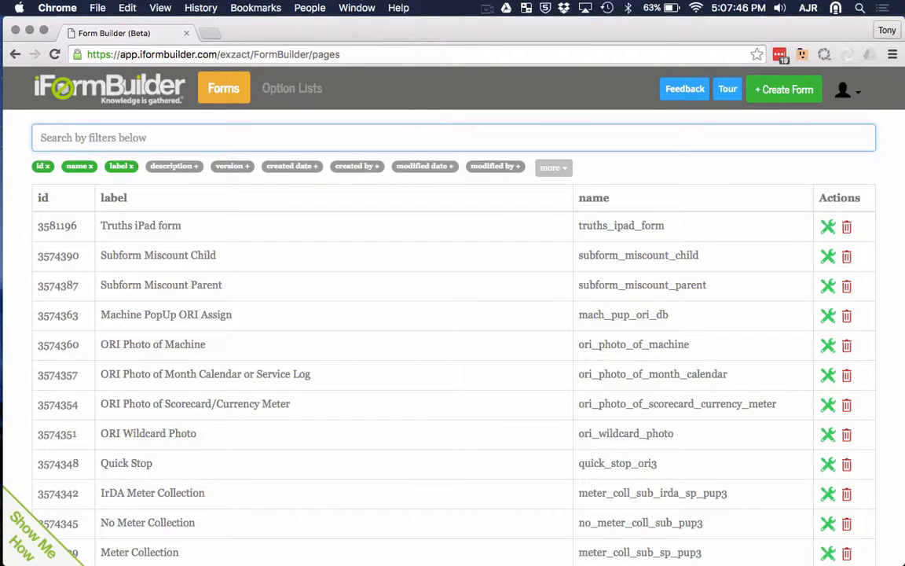
Start the Building Forms tour on the forms page, advance through its introduction to the Searching tip, and close the tour
{"action": "left_click", "coordinate": [677, 89]}
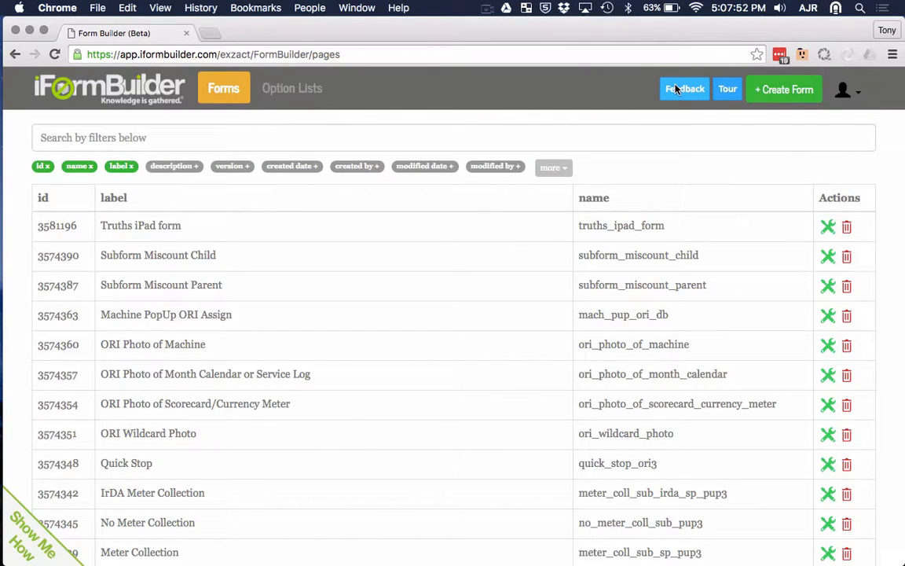
{"action": "left_click", "coordinate": [727, 91]}
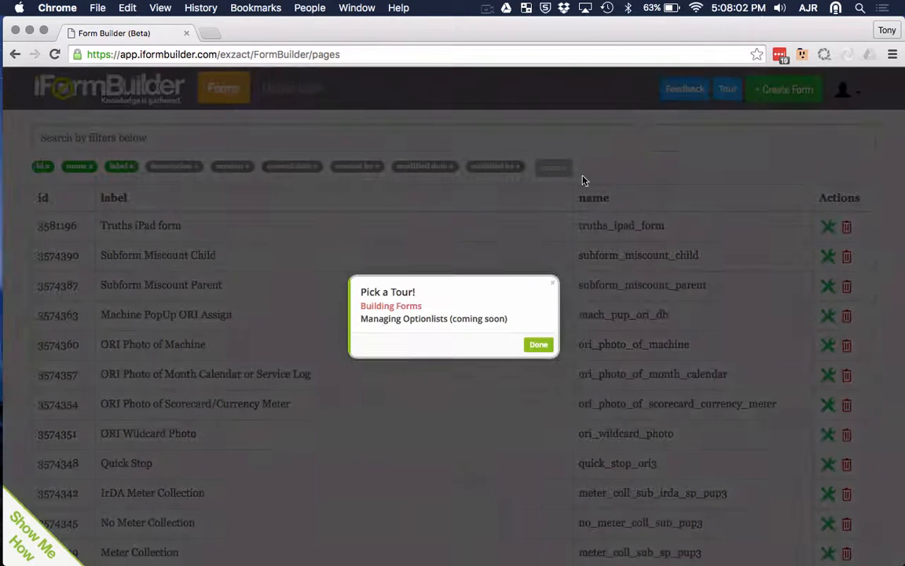
{"action": "left_click", "coordinate": [402, 308]}
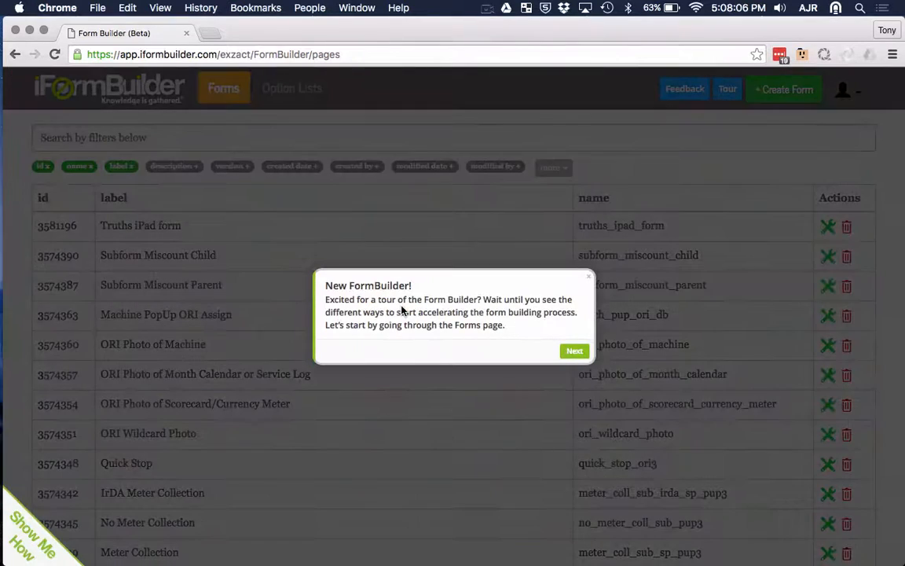
{"action": "left_click", "coordinate": [574, 350]}
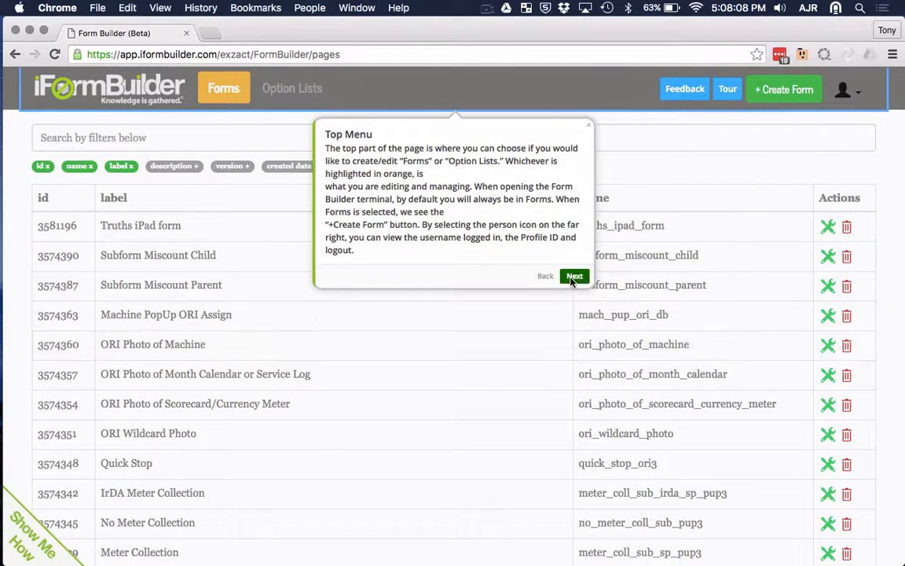
{"action": "left_click", "coordinate": [573, 277]}
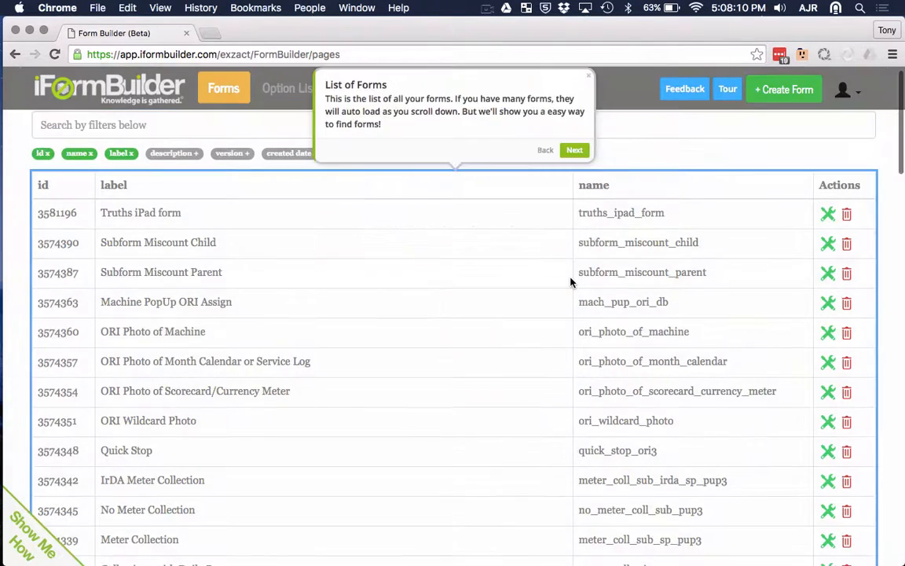
{"action": "left_click", "coordinate": [574, 150]}
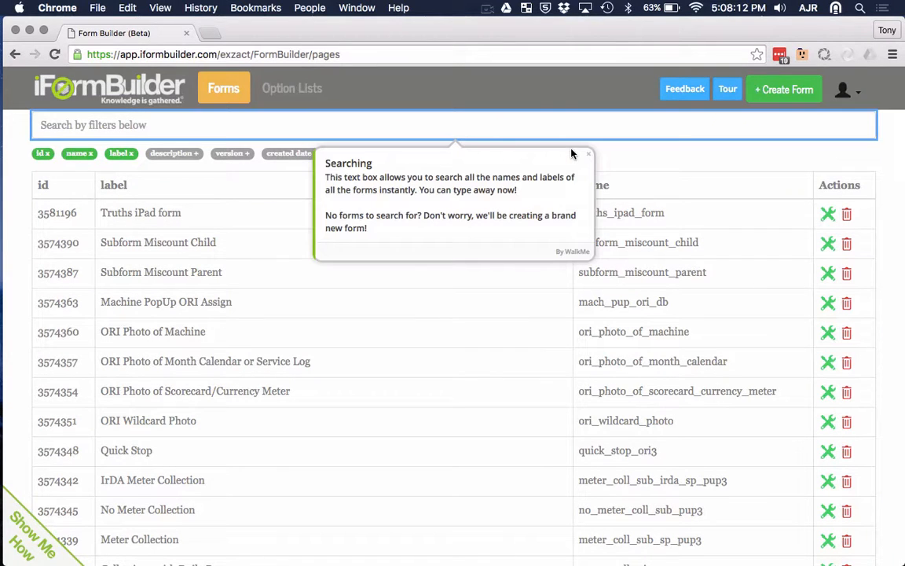
{"action": "left_click", "coordinate": [587, 157]}
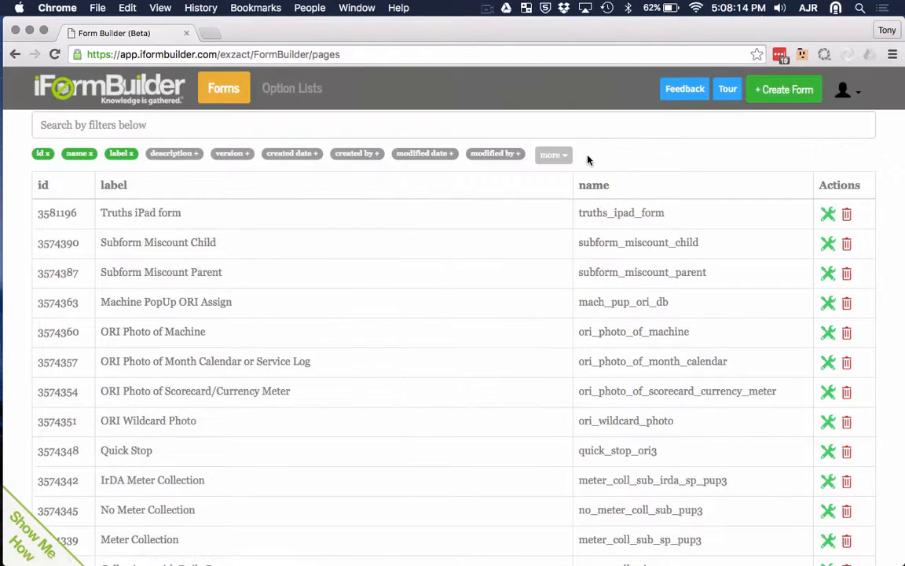